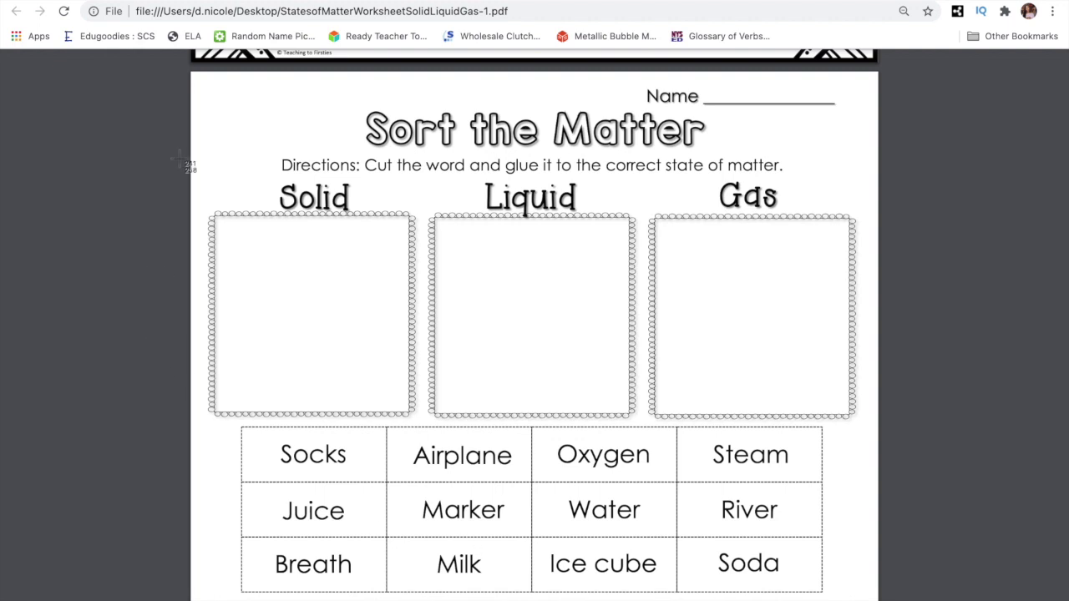
- Start a region screenshot of the Sort the Matter worksheet shown in Chrome
{"action": "key", "text": "super+shift+4"}
- Screenshot the title with the Solid, Liquid and Gas boxes, then the twelve-word table
{"action": "left_click_drag", "start_coordinate": [194, 75], "coordinate": [877, 428]}
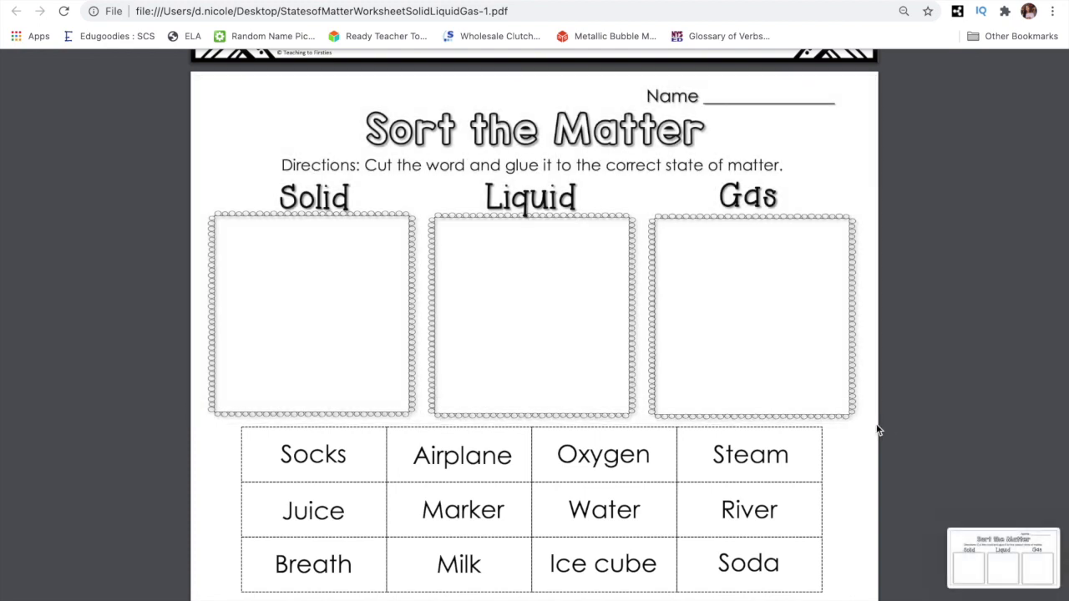
{"action": "key", "text": "super+shift+4"}
{"action": "left_click_drag", "start_coordinate": [243, 428], "coordinate": [821, 593]}
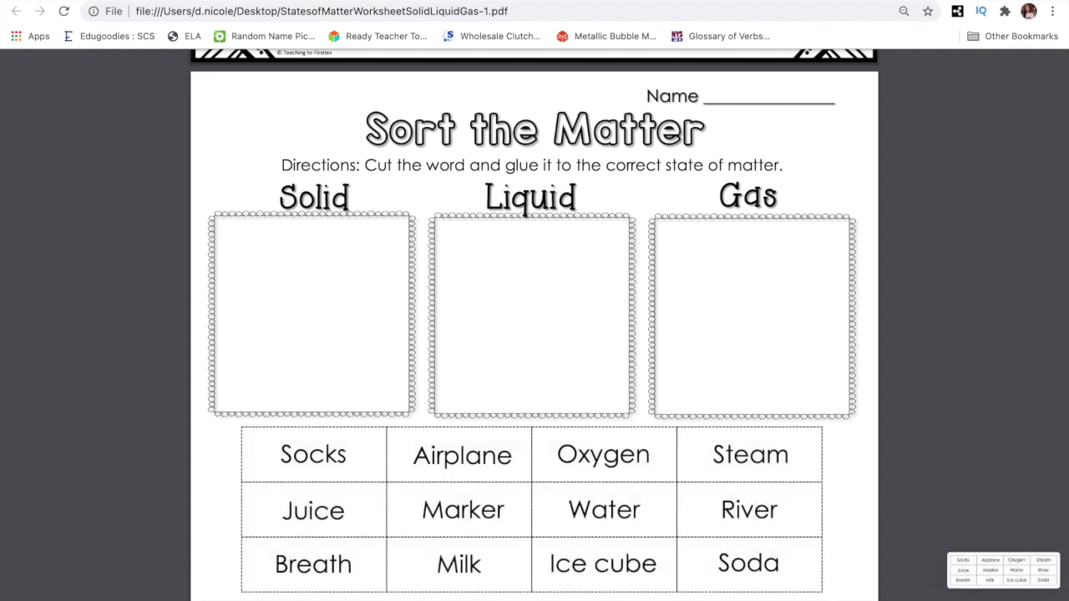
- Insert the 6.47.34 PM boxes screenshot from file onto PowerPoint slide 1
{"action": "left_click", "coordinate": [693, 587]}
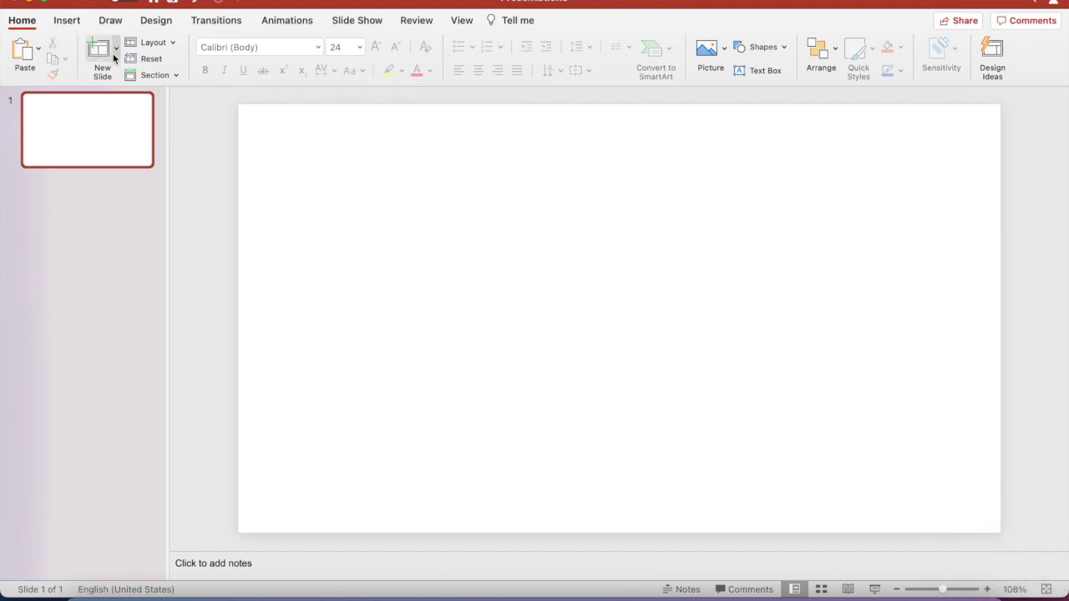
{"action": "left_click", "coordinate": [74, 24]}
{"action": "left_click", "coordinate": [142, 50]}
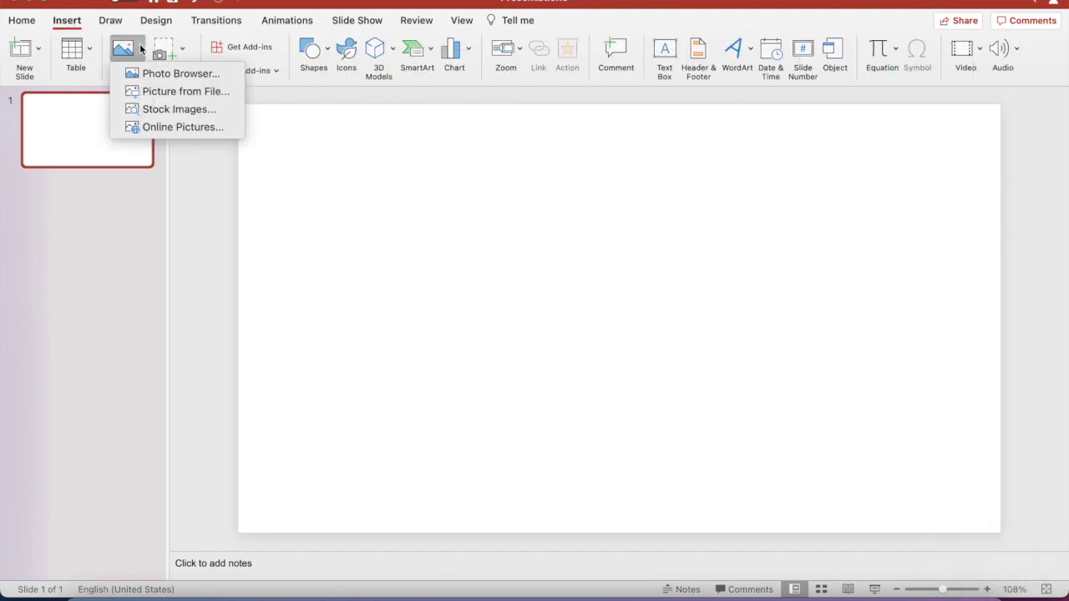
{"action": "left_click", "coordinate": [177, 91]}
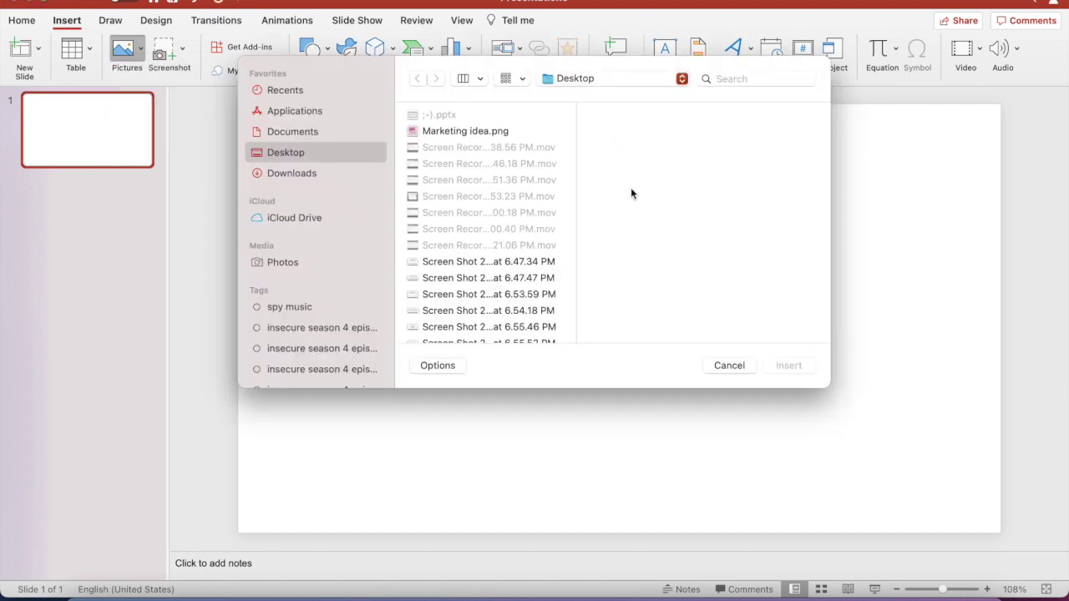
{"action": "scroll", "coordinate": [510, 236], "scroll_direction": "down", "scroll_amount": 3}
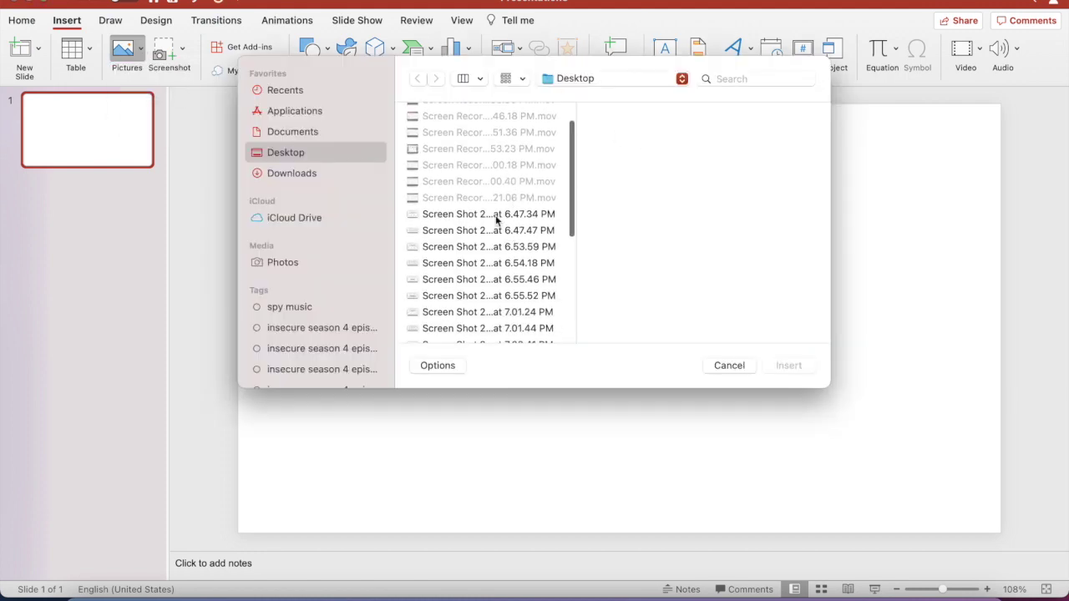
{"action": "left_click", "coordinate": [497, 217]}
{"action": "left_click", "coordinate": [788, 365]}
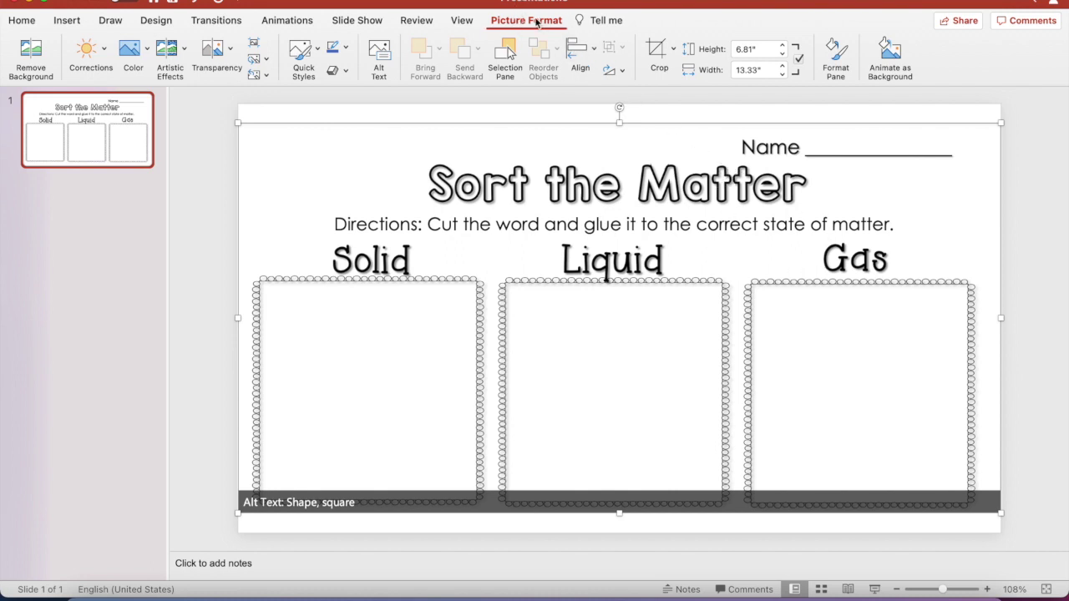
{"action": "left_click", "coordinate": [772, 54]}
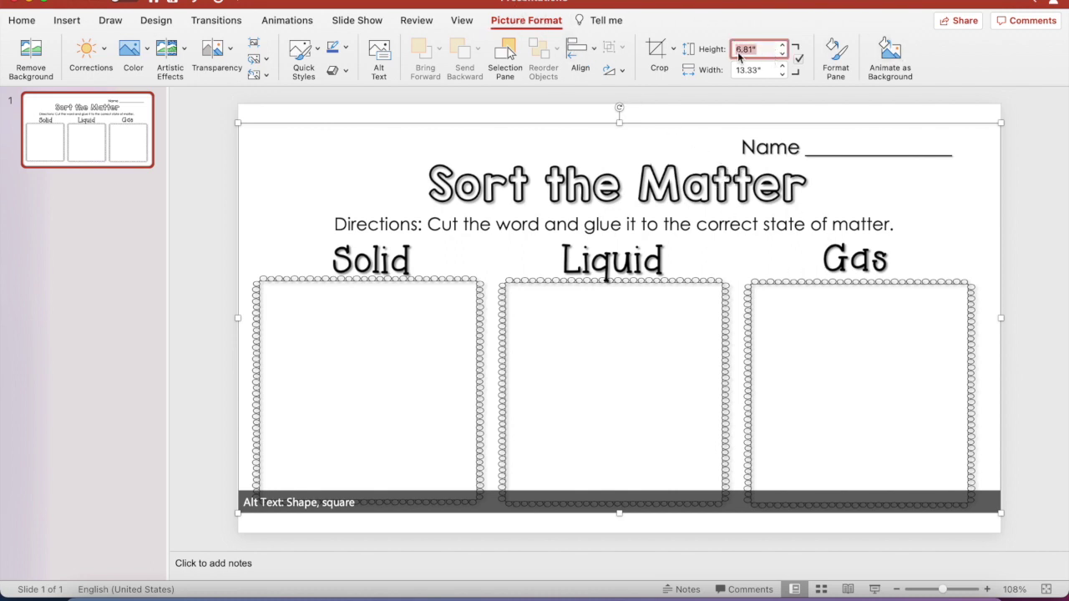
- Size the worksheet picture to 8" by 11", move it to the top, and stretch it full width
{"action": "type", "text": "8"}
{"action": "left_click", "coordinate": [766, 70]}
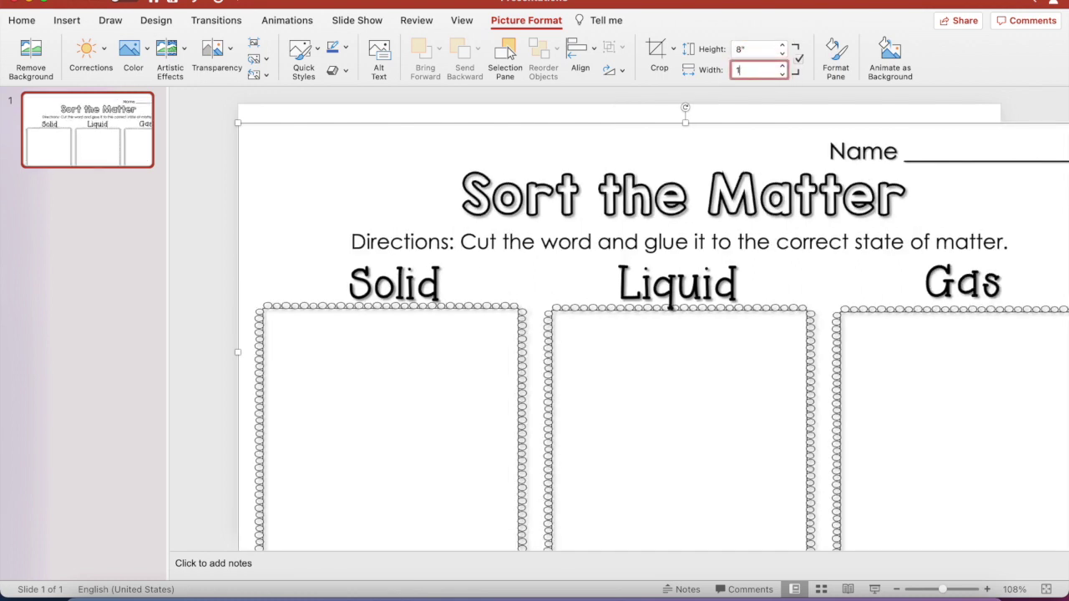
{"action": "type", "text": "11"}
{"action": "key", "text": "Return"}
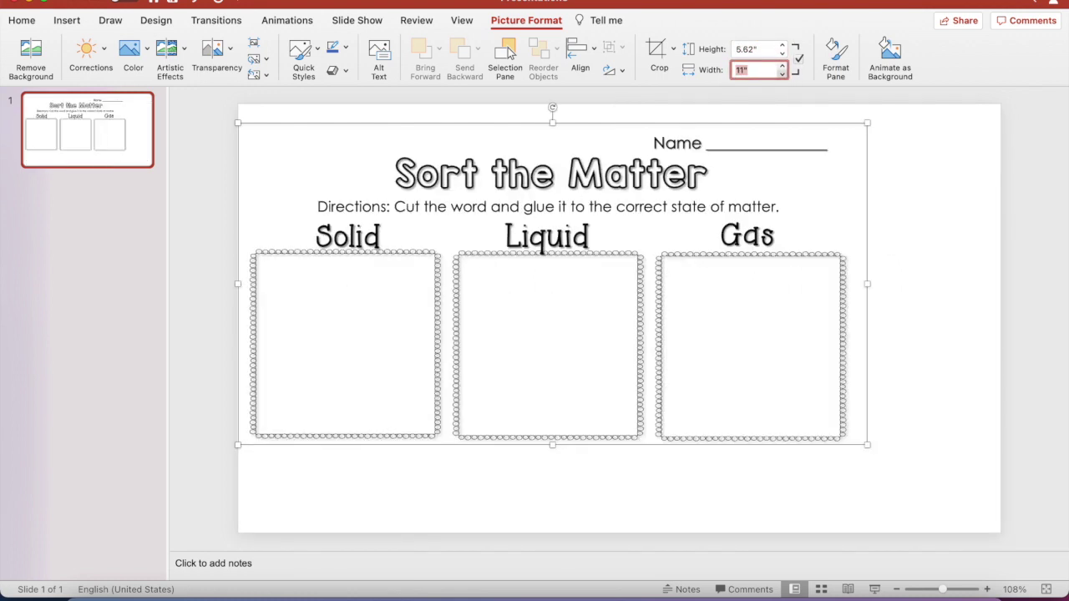
{"action": "left_click_drag", "start_coordinate": [792, 215], "coordinate": [789, 196]}
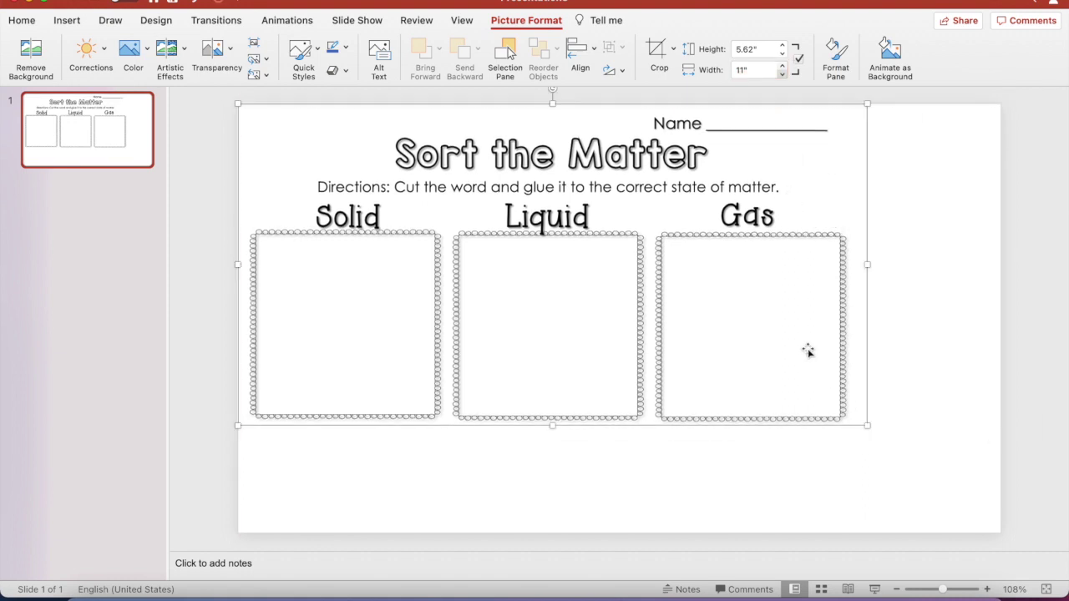
{"action": "left_click", "coordinate": [808, 458]}
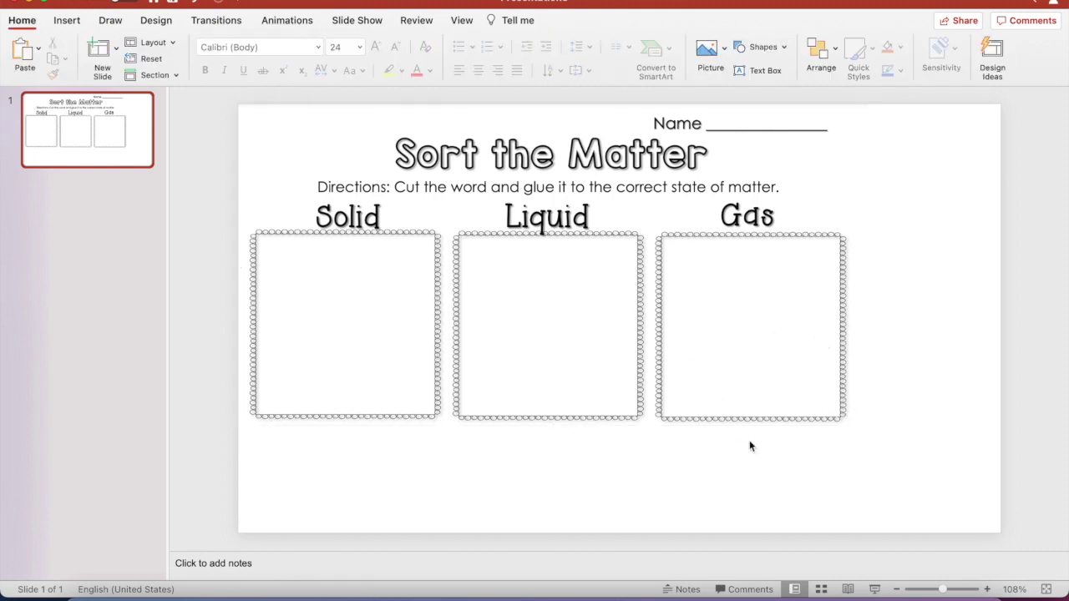
{"action": "left_click", "coordinate": [801, 361]}
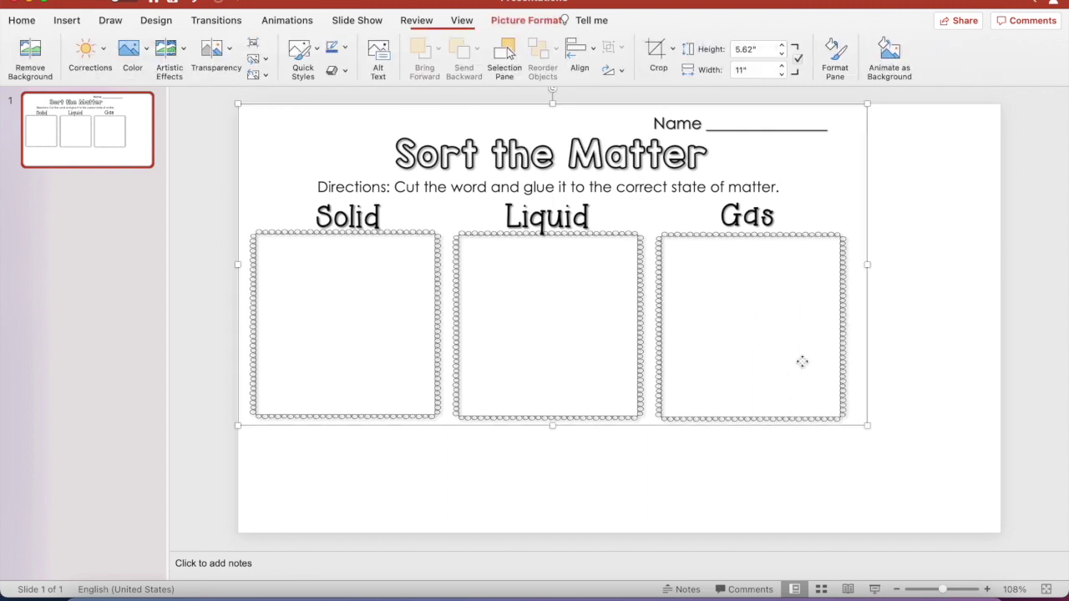
{"action": "left_click_drag", "start_coordinate": [868, 265], "coordinate": [1004, 273]}
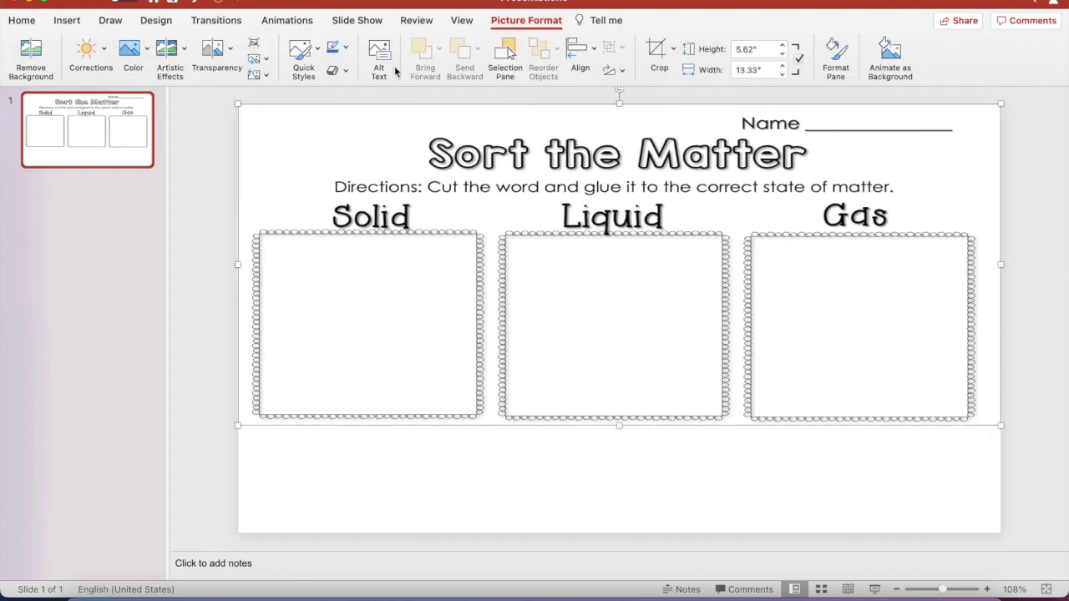
{"action": "left_click", "coordinate": [70, 23]}
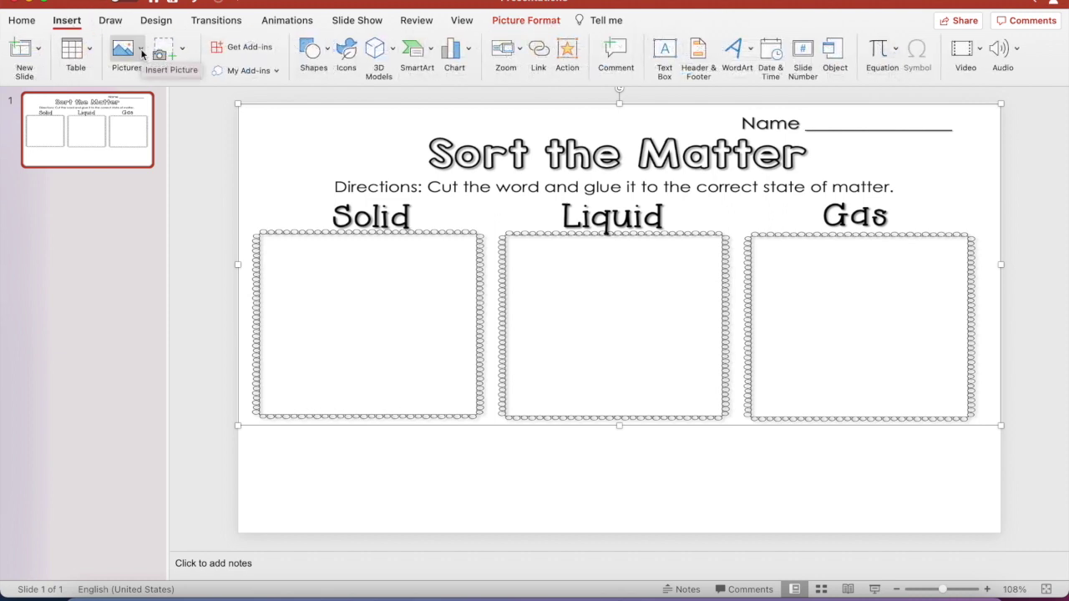
{"action": "left_click", "coordinate": [142, 53]}
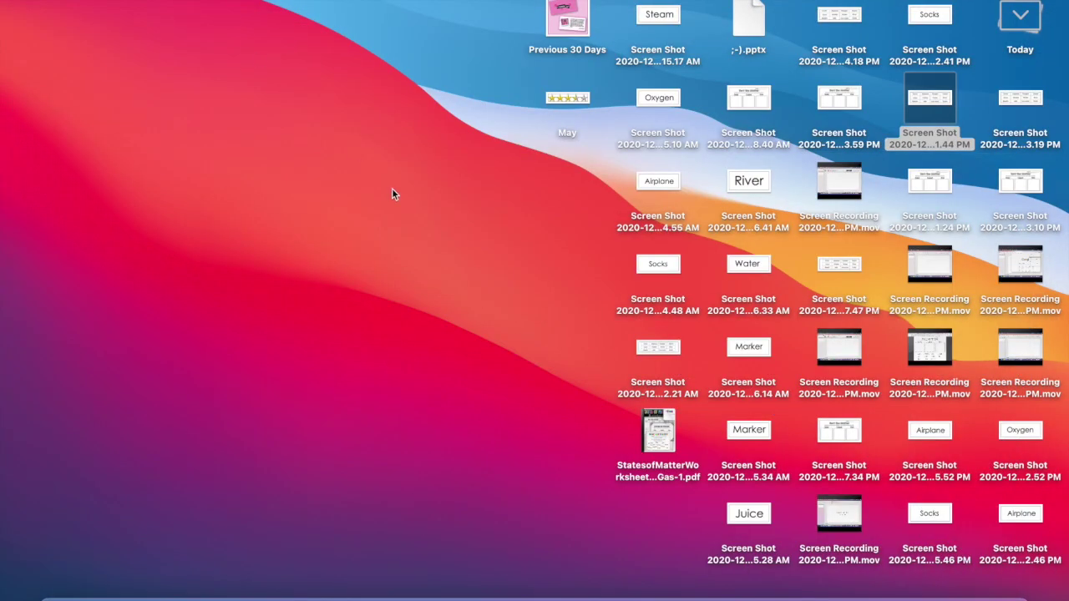
- Open the word-grid screenshot in Preview and capture separate Socks and Airplane word images
{"action": "double_click", "coordinate": [925, 103]}
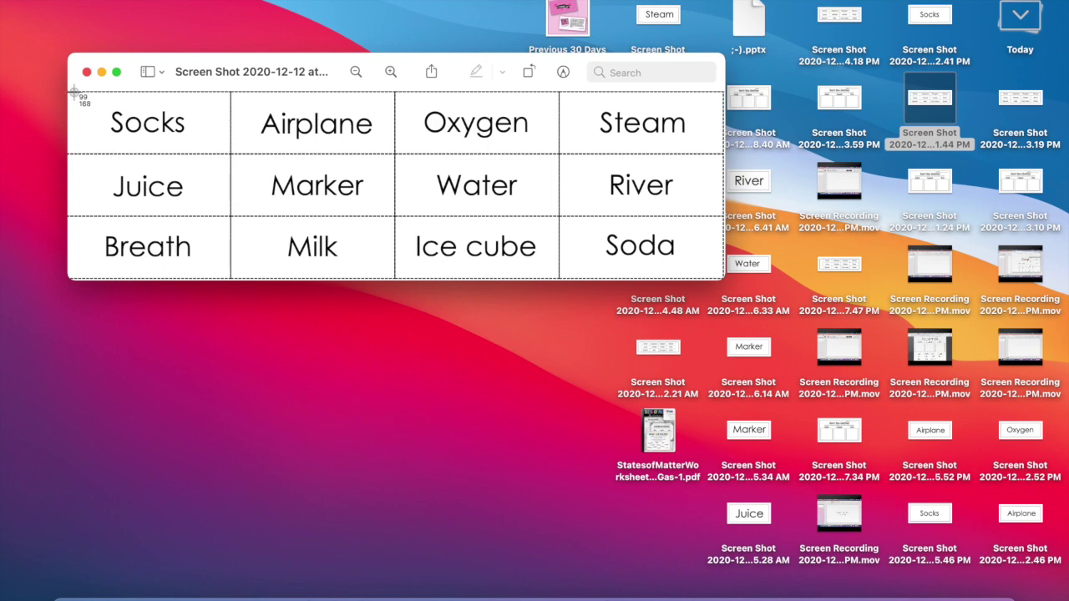
{"action": "left_click_drag", "start_coordinate": [71, 95], "coordinate": [231, 152]}
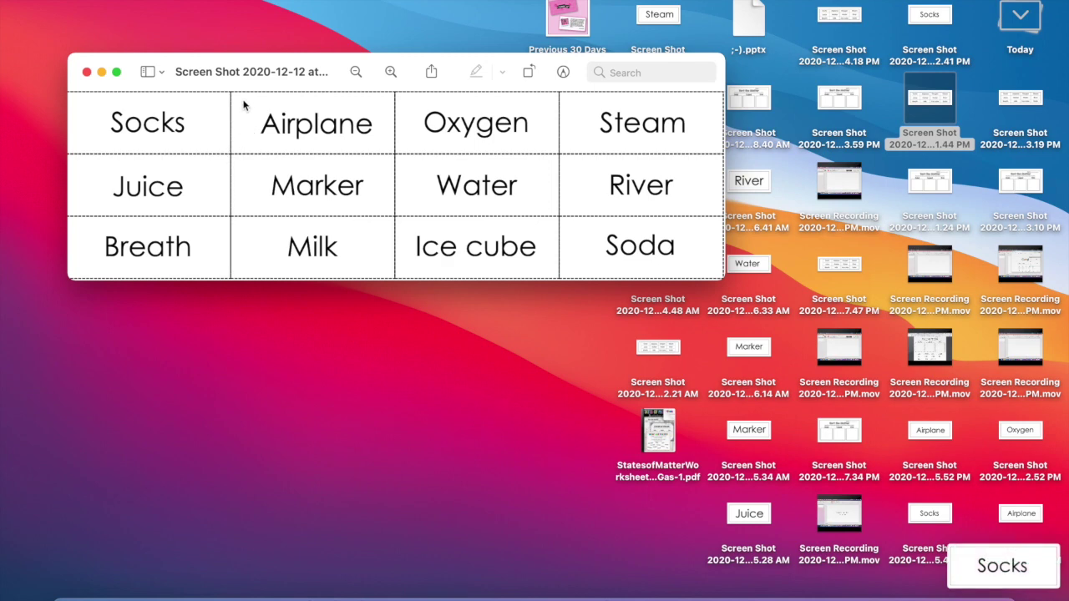
{"action": "key", "text": "super+shift+4"}
{"action": "left_click_drag", "start_coordinate": [235, 96], "coordinate": [391, 151]}
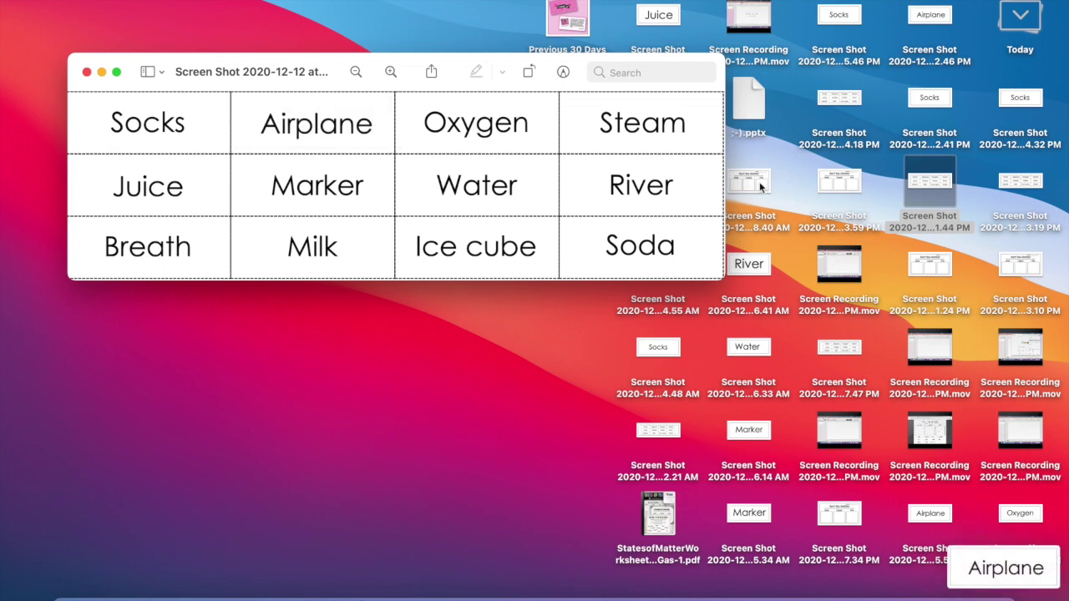
{"action": "key", "text": "super+shift+4"}
{"action": "key", "text": "Escape"}
{"action": "left_click", "coordinate": [101, 72]}
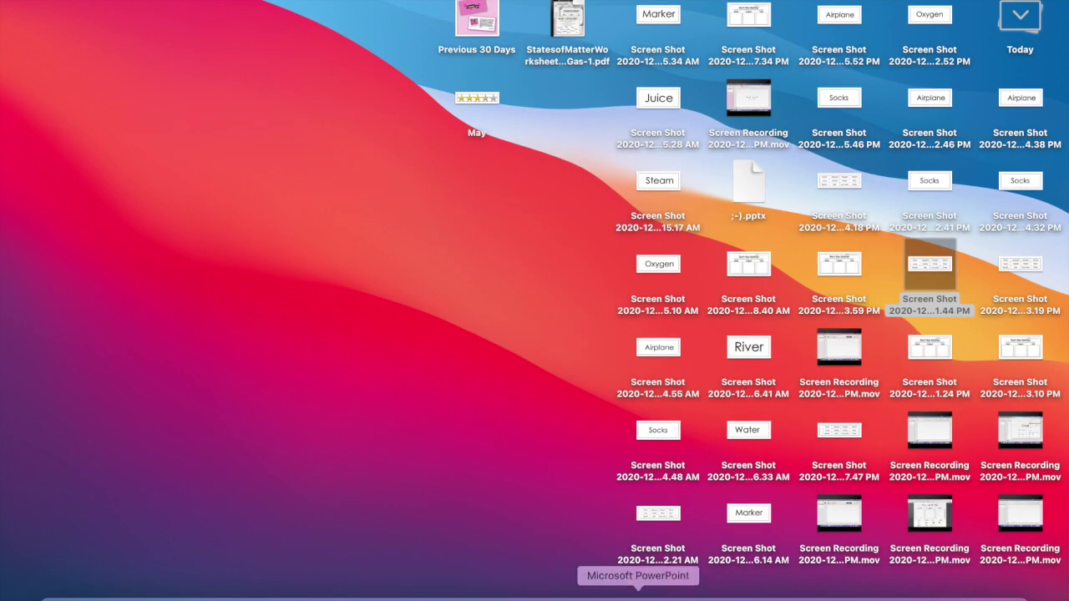
{"action": "left_click", "coordinate": [637, 594]}
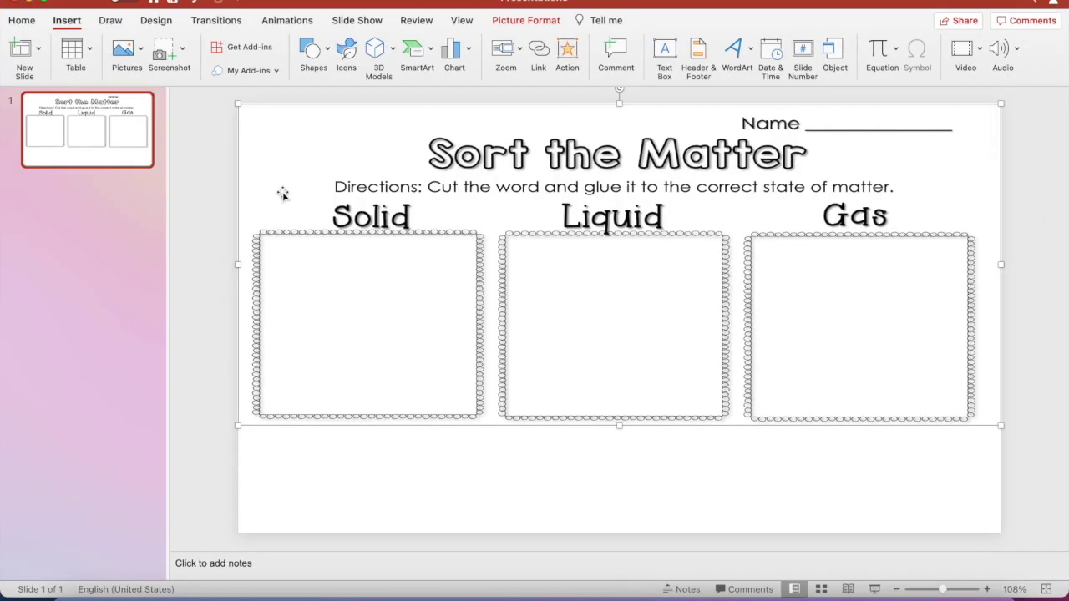
- Insert the nine word-card screenshots, Socks through River, as pictures on the slide
{"action": "left_click", "coordinate": [140, 57]}
{"action": "left_click", "coordinate": [165, 92]}
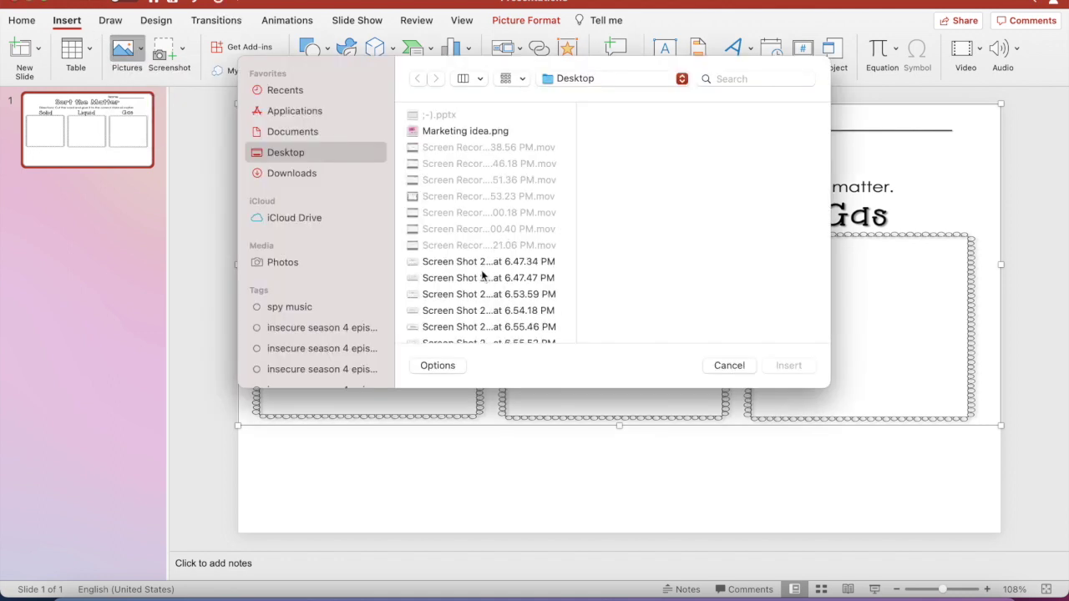
{"action": "scroll", "coordinate": [482, 275], "scroll_direction": "down", "scroll_amount": 5}
{"action": "scroll", "coordinate": [481, 275], "scroll_direction": "down", "scroll_amount": 10}
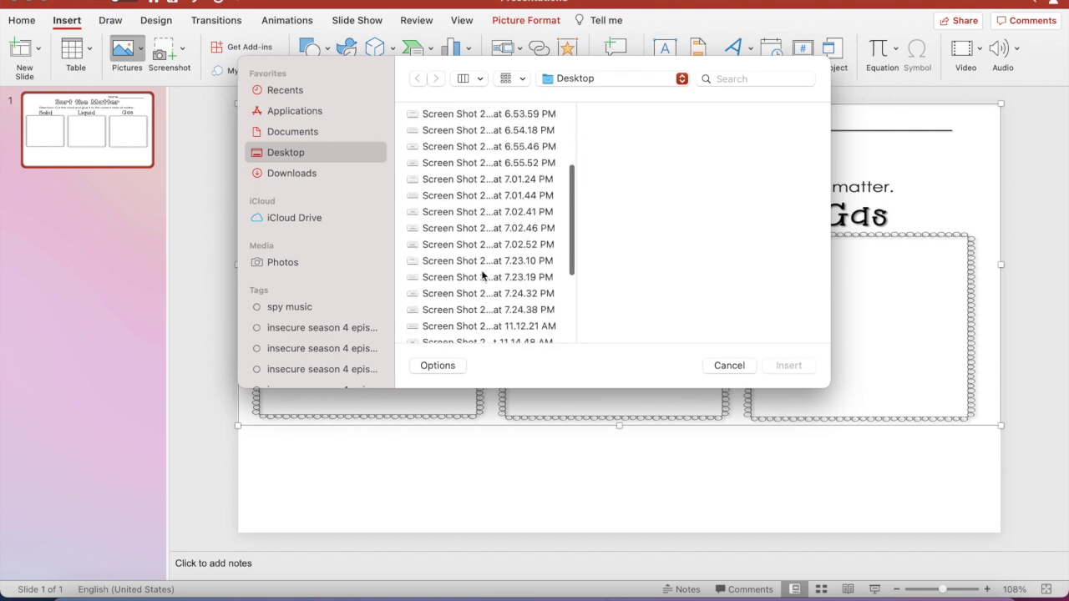
{"action": "scroll", "coordinate": [470, 285], "scroll_direction": "down", "scroll_amount": 4}
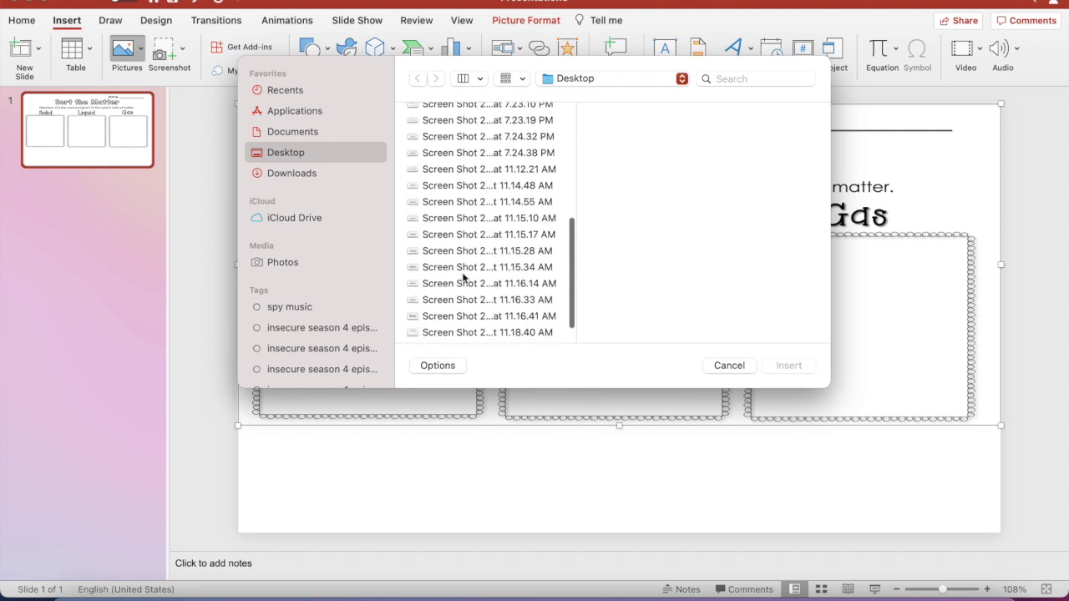
{"action": "left_click", "coordinate": [458, 252]}
{"action": "left_click", "coordinate": [461, 267], "text": "shift"}
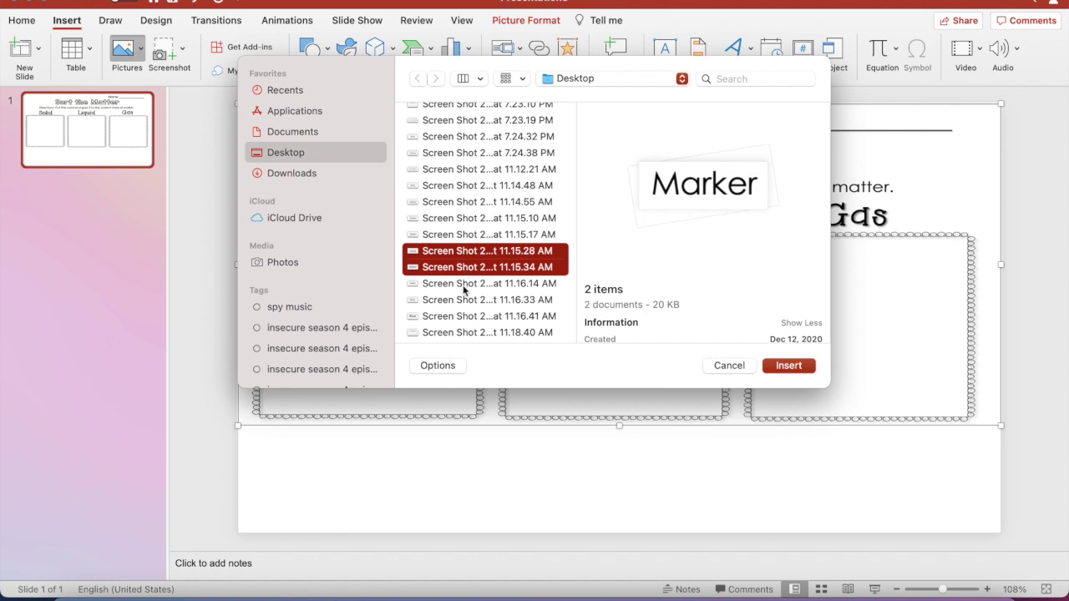
{"action": "left_click", "coordinate": [465, 285], "text": "shift"}
{"action": "left_click", "coordinate": [465, 300], "text": "shift"}
{"action": "left_click", "coordinate": [471, 316], "text": "shift"}
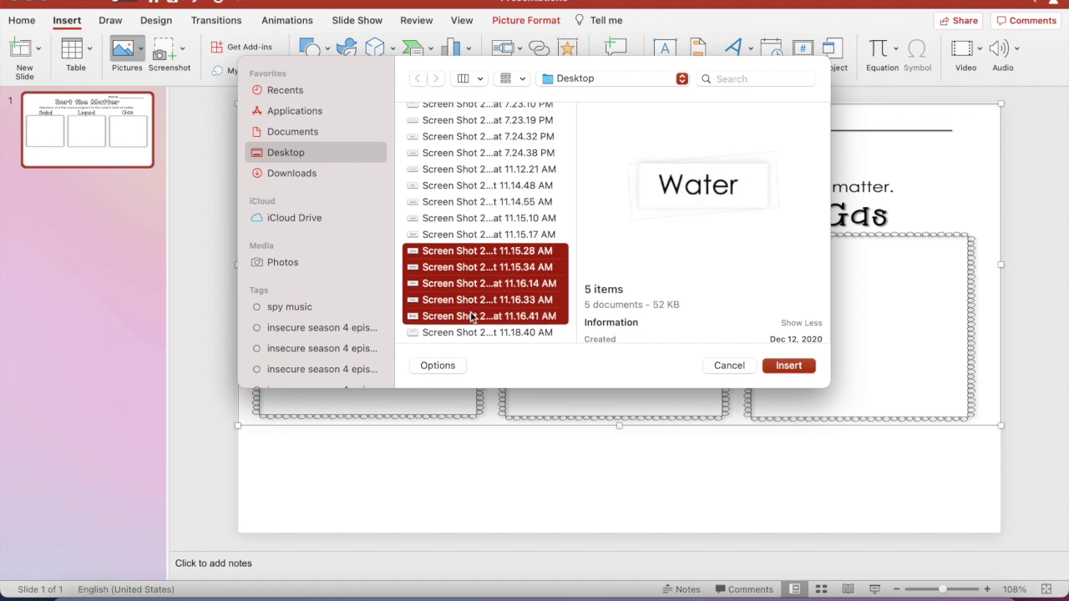
{"action": "left_click", "coordinate": [476, 333], "text": "shift"}
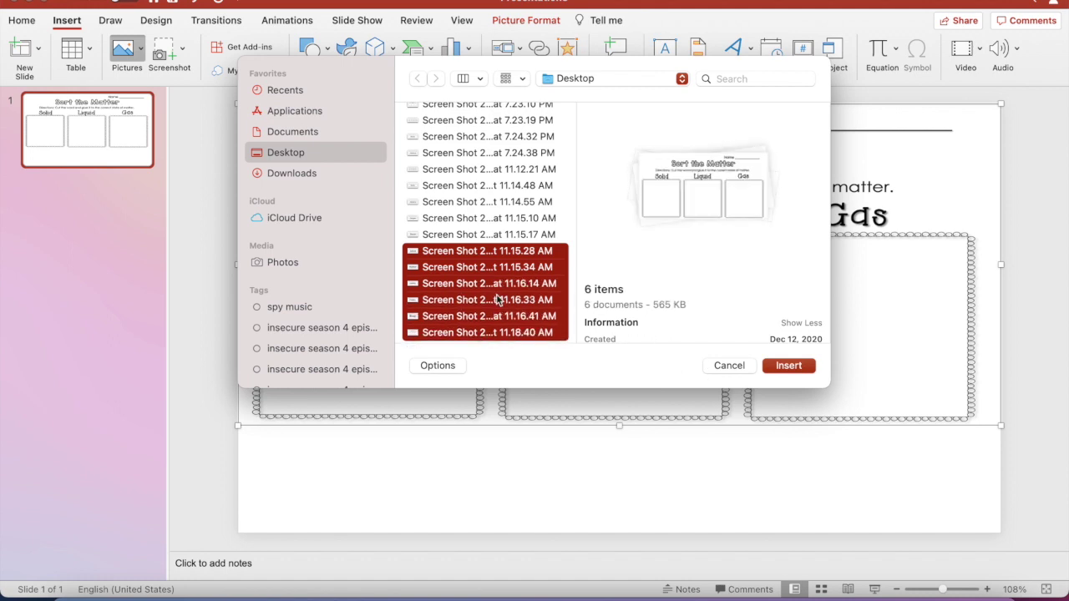
{"action": "scroll", "coordinate": [499, 299], "scroll_direction": "down", "scroll_amount": 2}
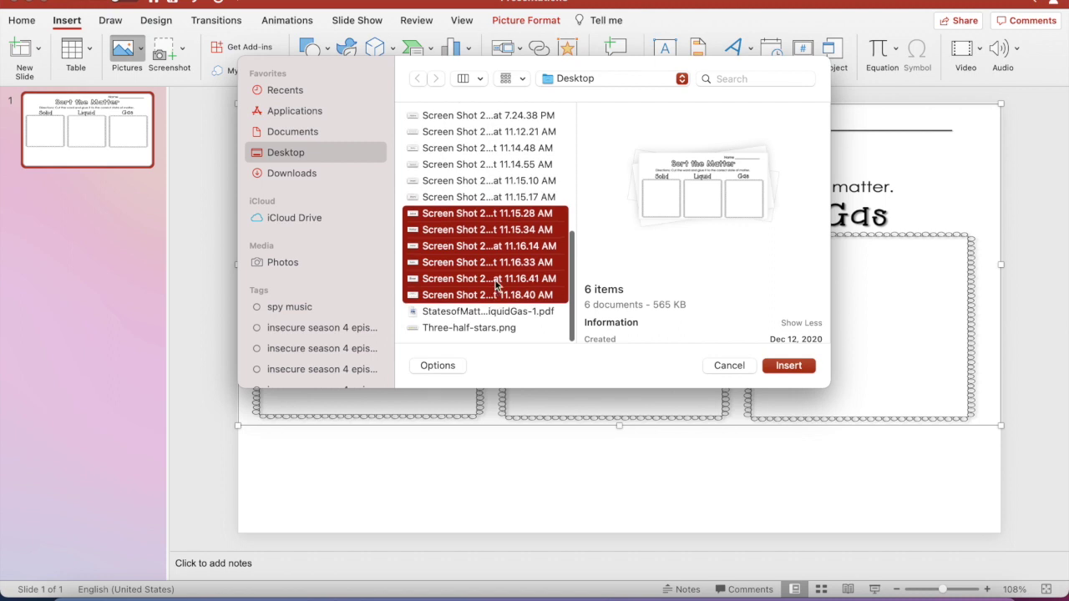
{"action": "left_click", "coordinate": [496, 283]}
{"action": "left_click", "coordinate": [497, 298]}
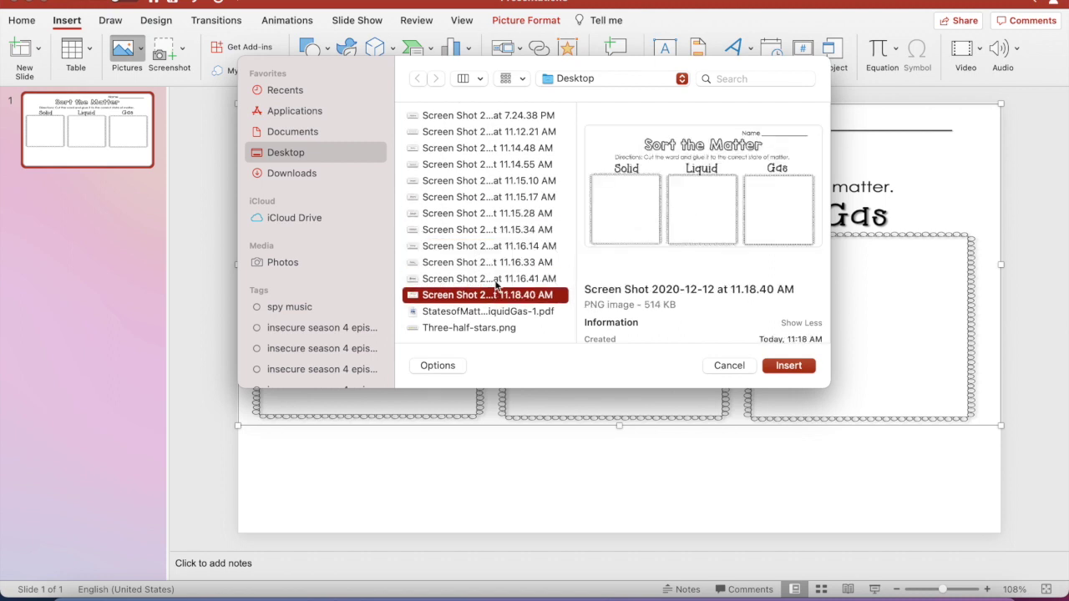
{"action": "left_click", "coordinate": [473, 148]}
{"action": "left_click", "coordinate": [490, 280], "text": "shift"}
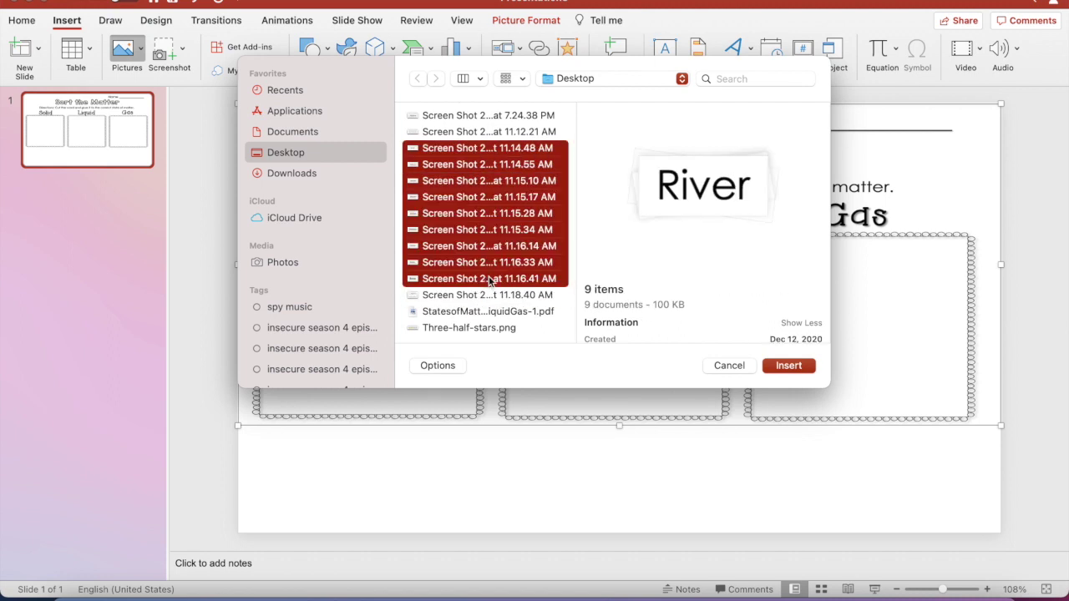
{"action": "left_click", "coordinate": [788, 367]}
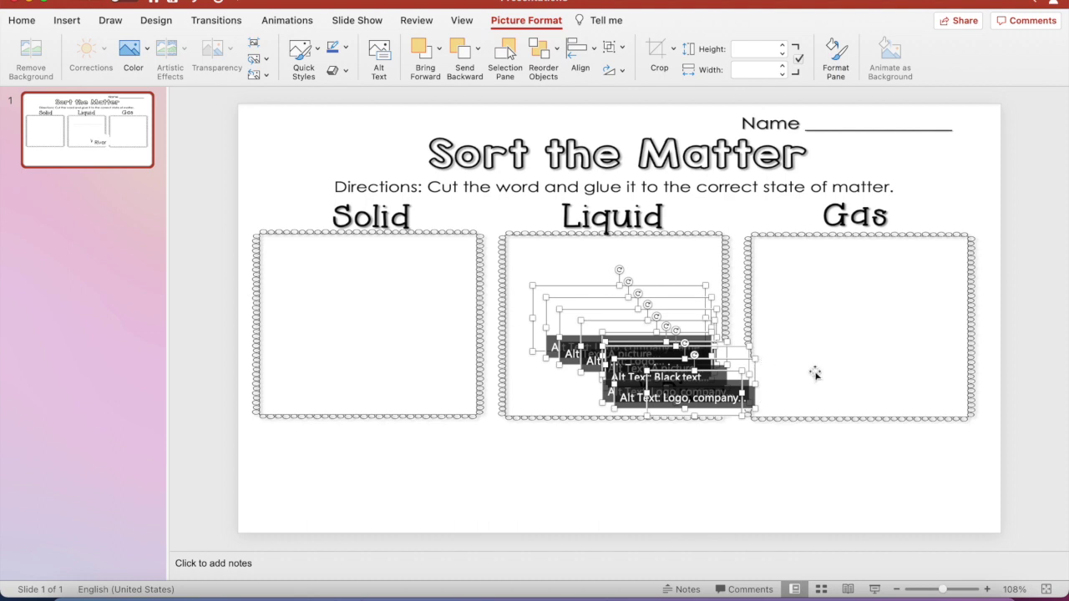
- Drag River, Water, Marker, Juice, Steam and Airplane out of the Liquid box; delete the duplicate Marker
{"action": "left_click", "coordinate": [952, 468]}
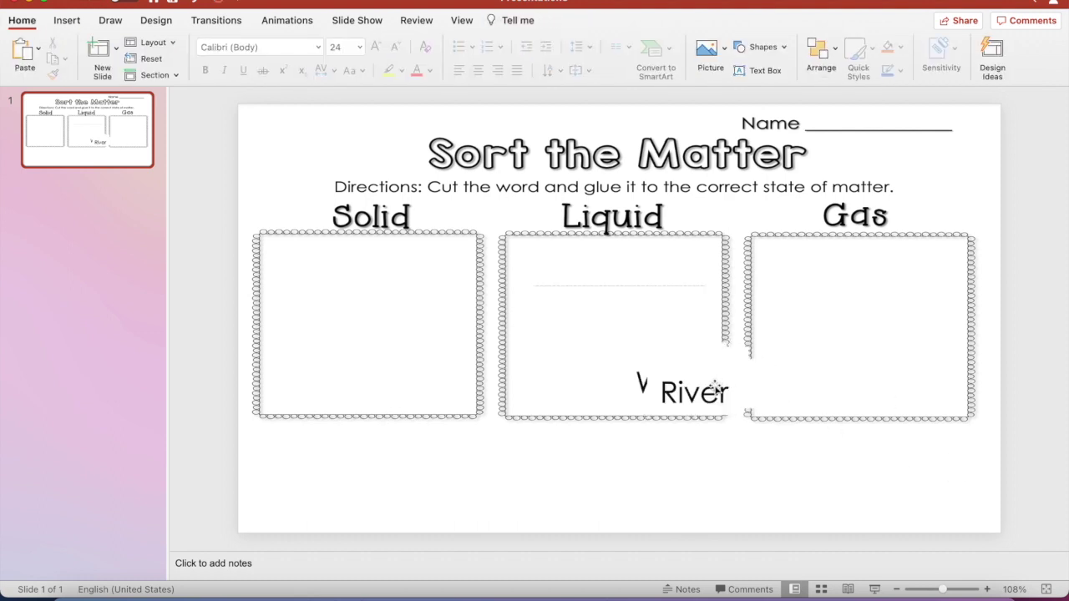
{"action": "left_click", "coordinate": [715, 390]}
{"action": "left_click_drag", "start_coordinate": [714, 389], "coordinate": [316, 449]}
{"action": "mouse_move", "coordinate": [246, 426]}
{"action": "left_mouse_down"}
{"action": "mouse_move", "coordinate": [267, 431]}
{"action": "mouse_move", "coordinate": [244, 423]}
{"action": "left_mouse_up"}
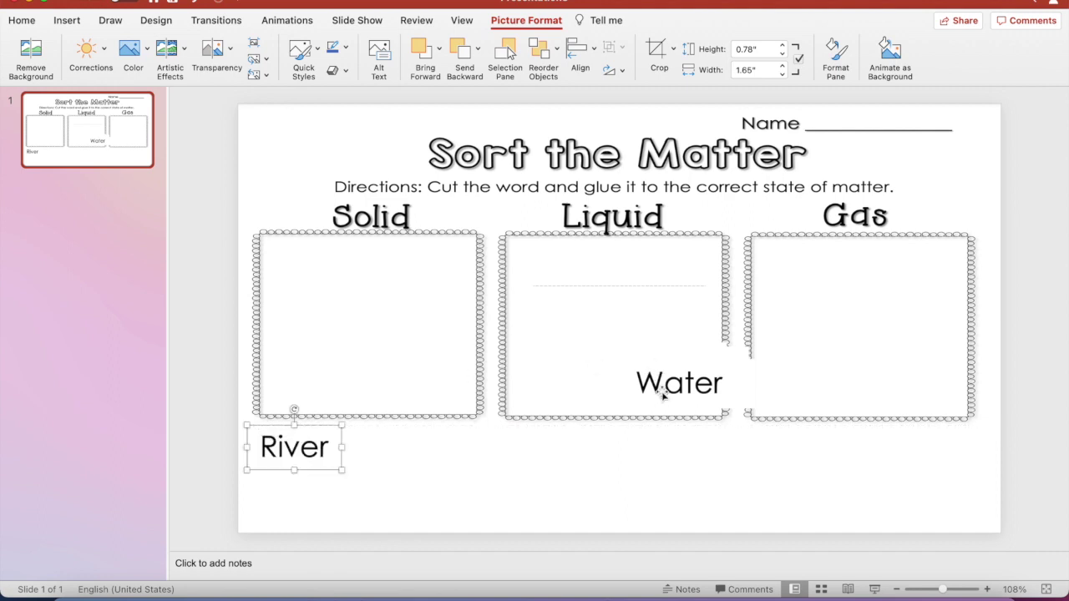
{"action": "mouse_move", "coordinate": [658, 368]}
{"action": "left_mouse_down"}
{"action": "mouse_move", "coordinate": [618, 436]}
{"action": "mouse_move", "coordinate": [469, 491]}
{"action": "mouse_move", "coordinate": [279, 501]}
{"action": "mouse_move", "coordinate": [528, 509]}
{"action": "mouse_move", "coordinate": [946, 453]}
{"action": "mouse_move", "coordinate": [909, 461]}
{"action": "left_mouse_up"}
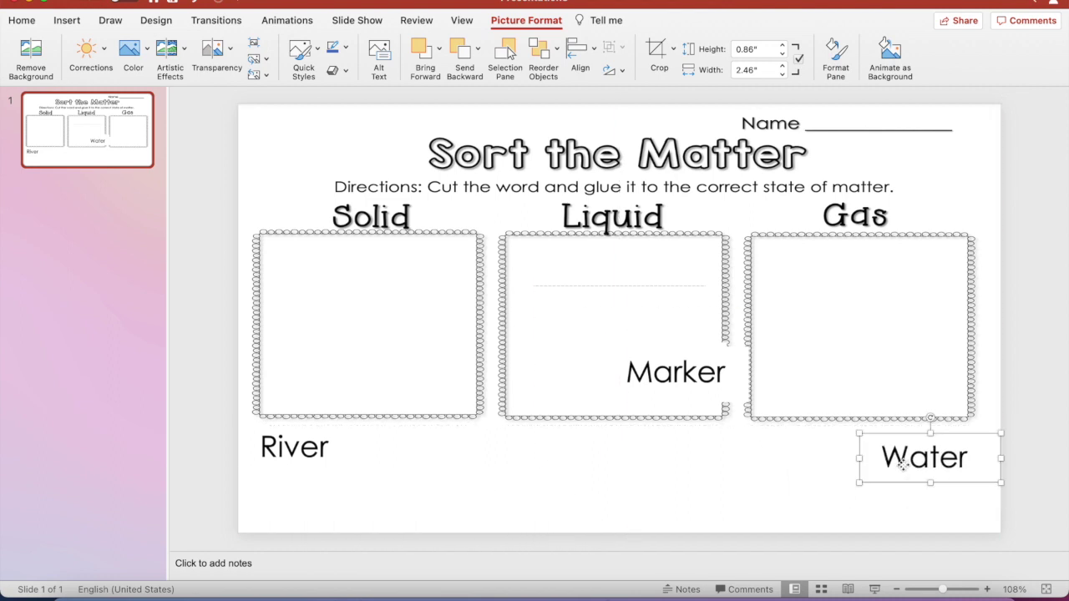
{"action": "mouse_move", "coordinate": [658, 365]}
{"action": "left_mouse_down"}
{"action": "mouse_move", "coordinate": [476, 472]}
{"action": "mouse_move", "coordinate": [311, 509]}
{"action": "mouse_move", "coordinate": [321, 496]}
{"action": "mouse_move", "coordinate": [387, 502]}
{"action": "left_mouse_up"}
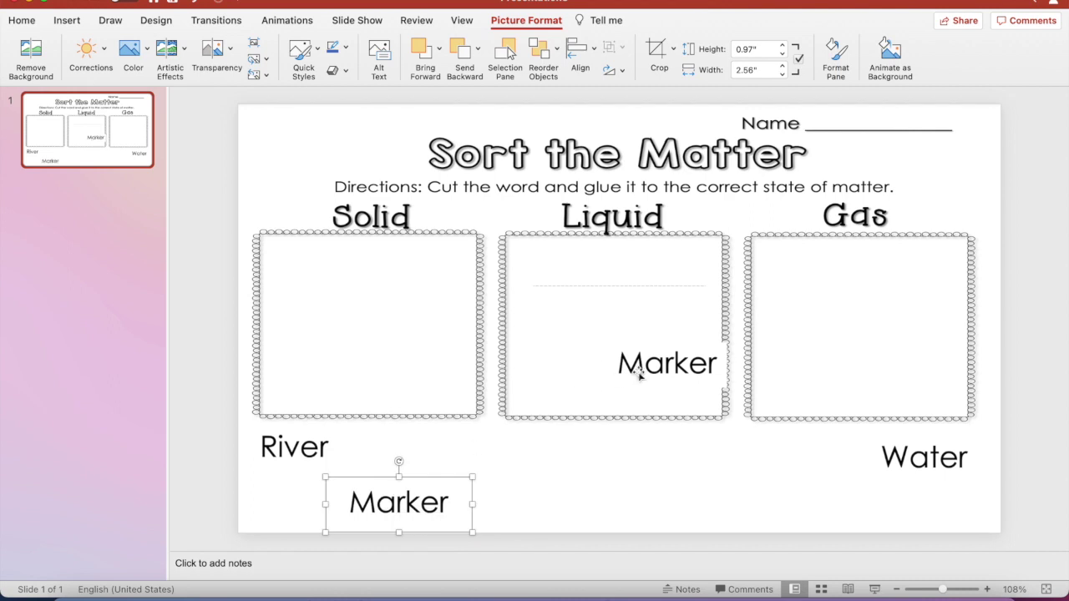
{"action": "left_click", "coordinate": [638, 373]}
{"action": "key", "text": "Delete"}
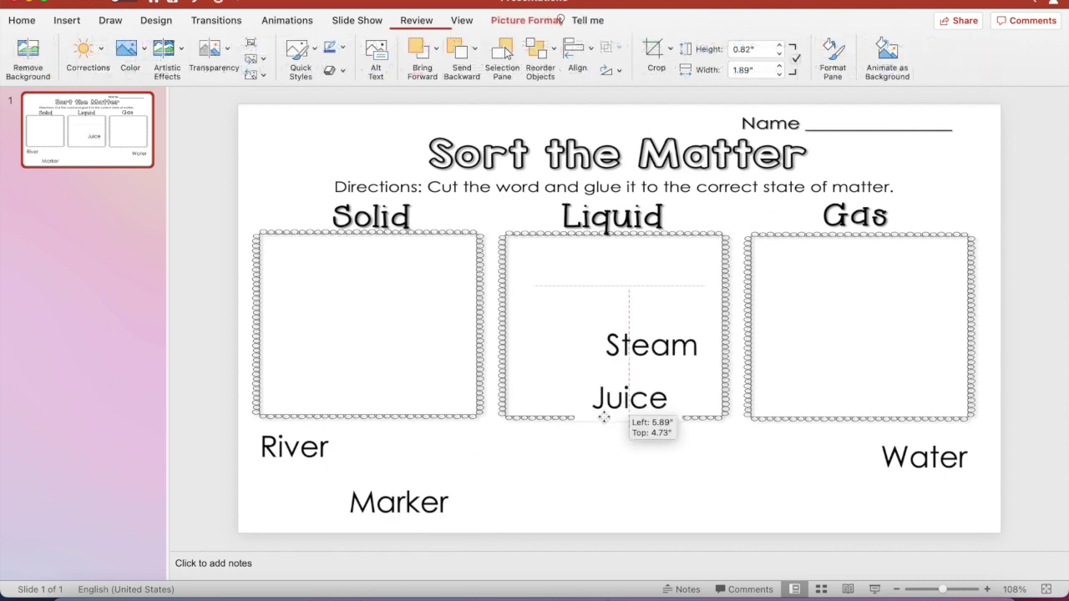
{"action": "left_click_drag", "start_coordinate": [604, 418], "coordinate": [498, 473]}
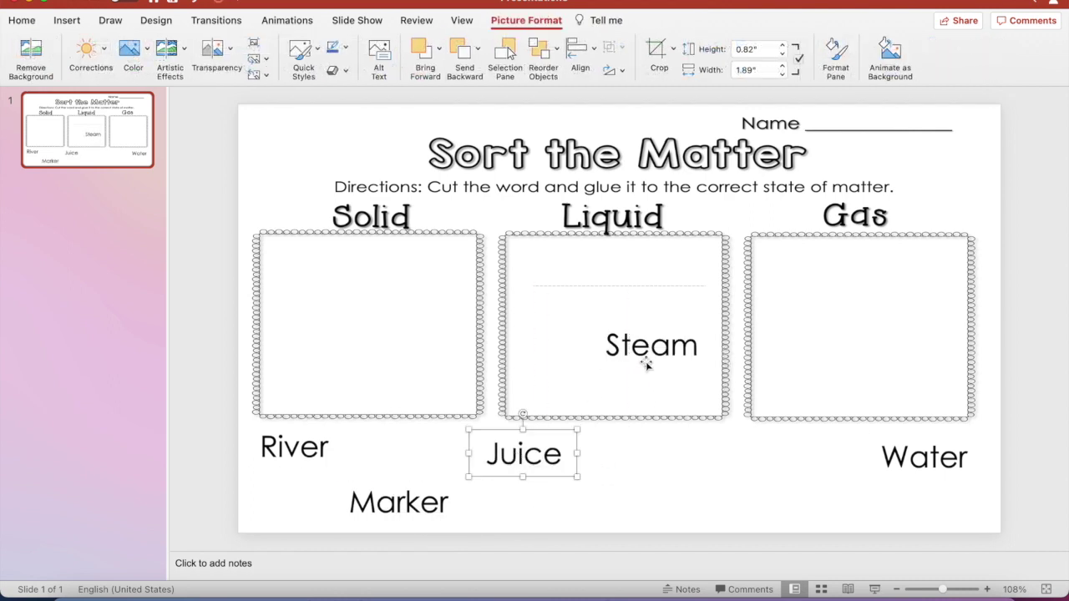
{"action": "left_click_drag", "start_coordinate": [648, 345], "coordinate": [812, 473]}
{"action": "left_click_drag", "start_coordinate": [628, 321], "coordinate": [540, 501]}
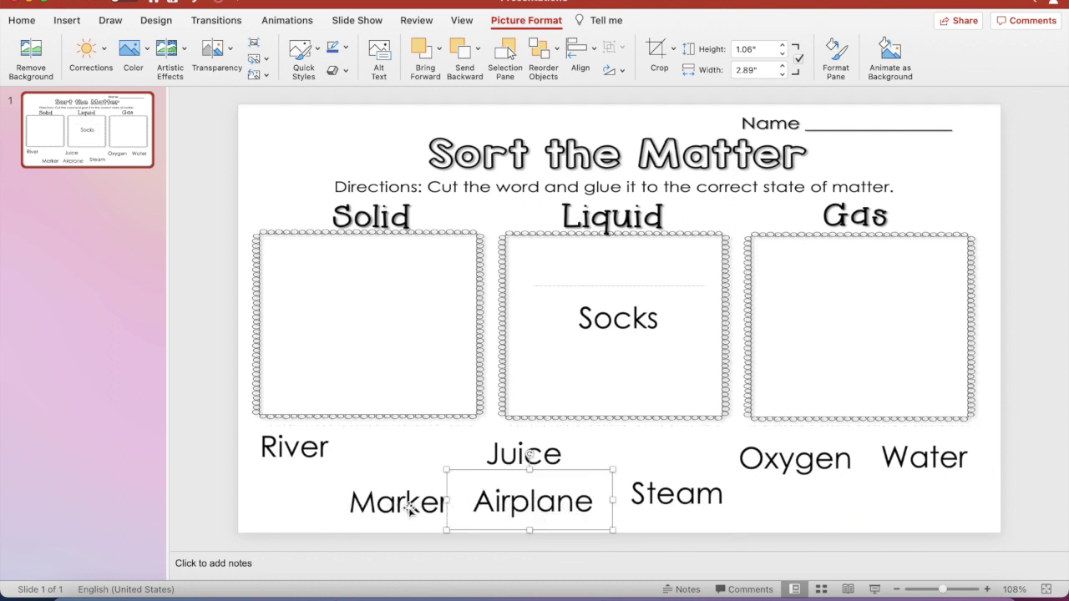
- Arrange rows: River, Juice, Socks, Oxygen above Marker, Airplane, Steam, Water
{"action": "left_click_drag", "start_coordinate": [409, 511], "coordinate": [318, 508]}
{"action": "left_click_drag", "start_coordinate": [507, 501], "coordinate": [430, 498]}
{"action": "left_click_drag", "start_coordinate": [637, 319], "coordinate": [599, 500]}
{"action": "left_click_drag", "start_coordinate": [539, 451], "coordinate": [440, 451]}
{"action": "left_click_drag", "start_coordinate": [577, 499], "coordinate": [587, 454]}
{"action": "left_click_drag", "start_coordinate": [661, 495], "coordinate": [597, 498]}
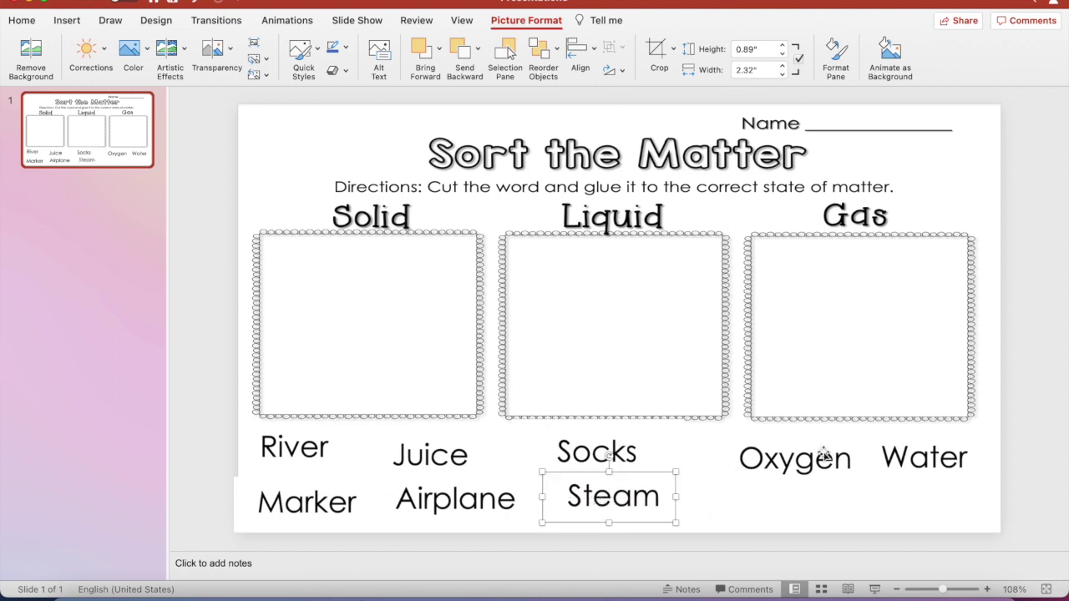
{"action": "left_click_drag", "start_coordinate": [823, 455], "coordinate": [799, 454]}
{"action": "left_click_drag", "start_coordinate": [868, 457], "coordinate": [722, 507]}
{"action": "left_click", "coordinate": [937, 464]}
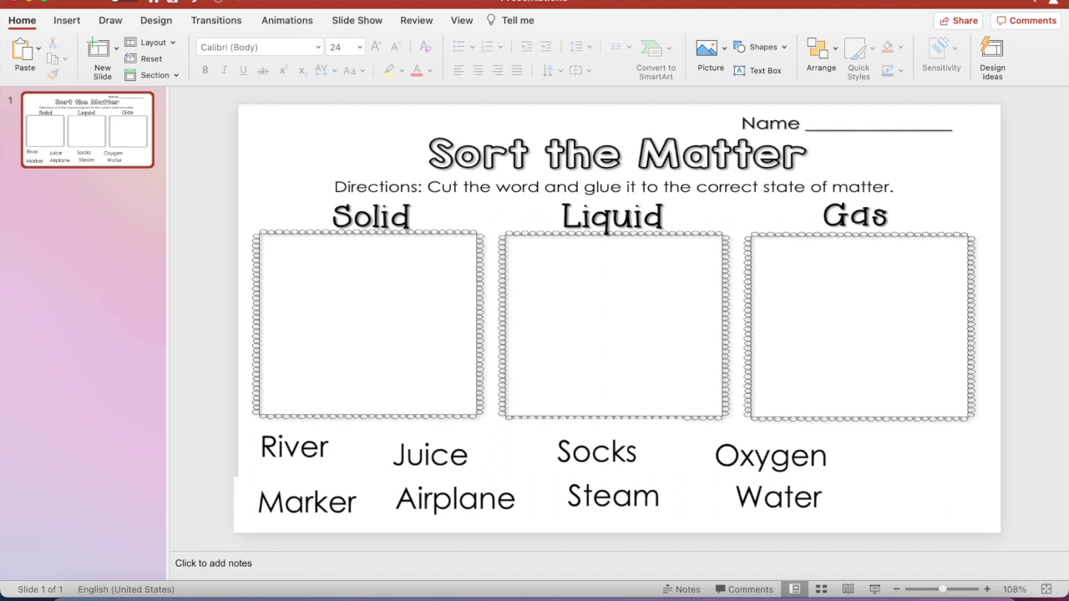
- Save a copy of the presentation under the name 'matter sorting'
{"action": "left_click", "coordinate": [117, 0]}
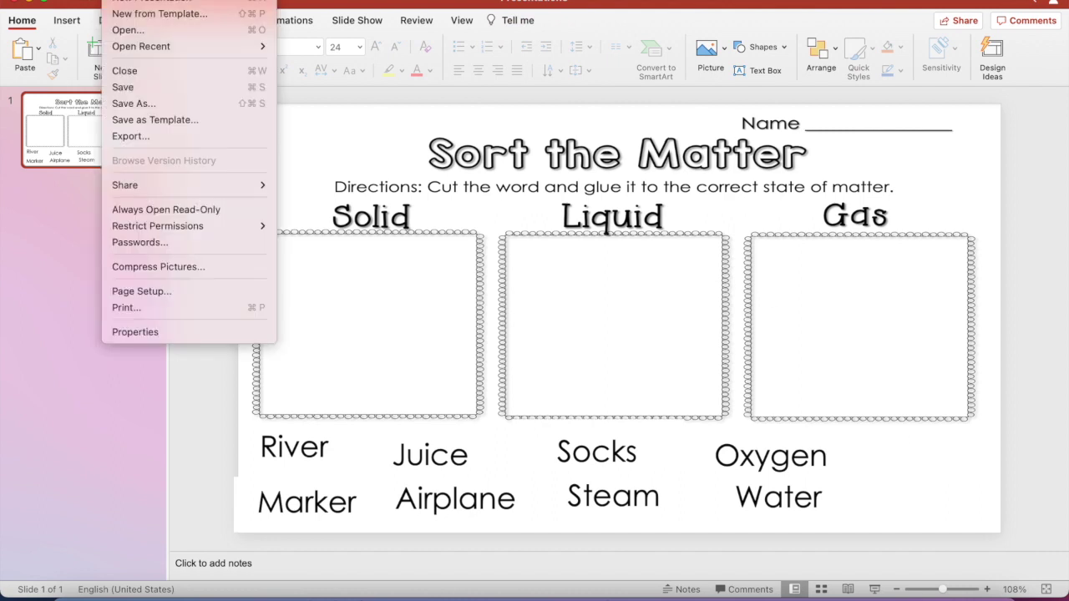
{"action": "left_click", "coordinate": [161, 102]}
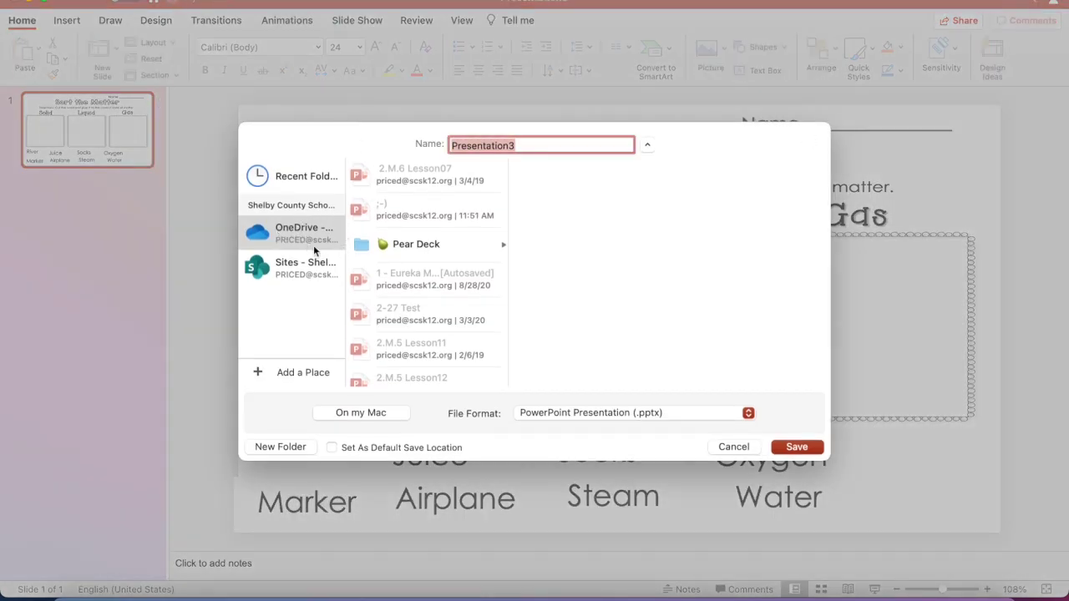
{"action": "key", "text": "BackSpace"}
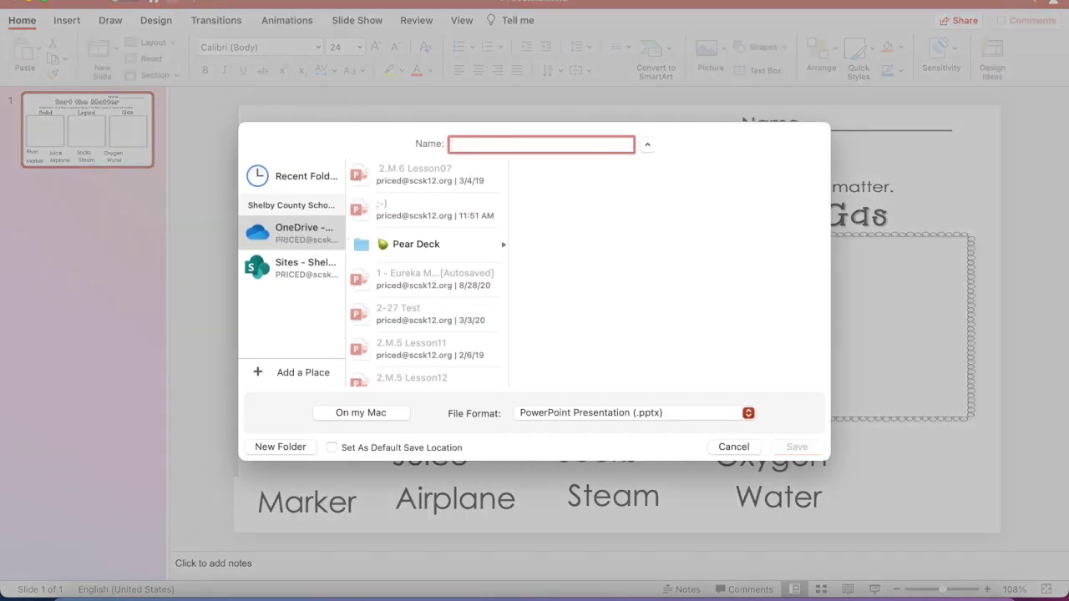
{"action": "type", "text": "ma"}
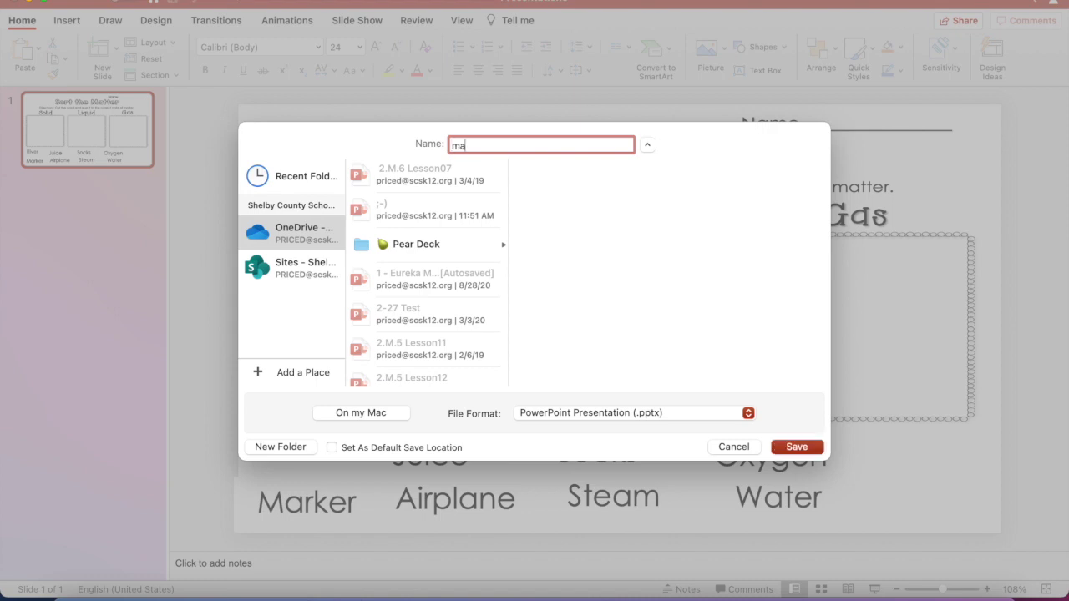
{"action": "type", "text": "tter sorting"}
{"action": "left_click", "coordinate": [797, 447]}
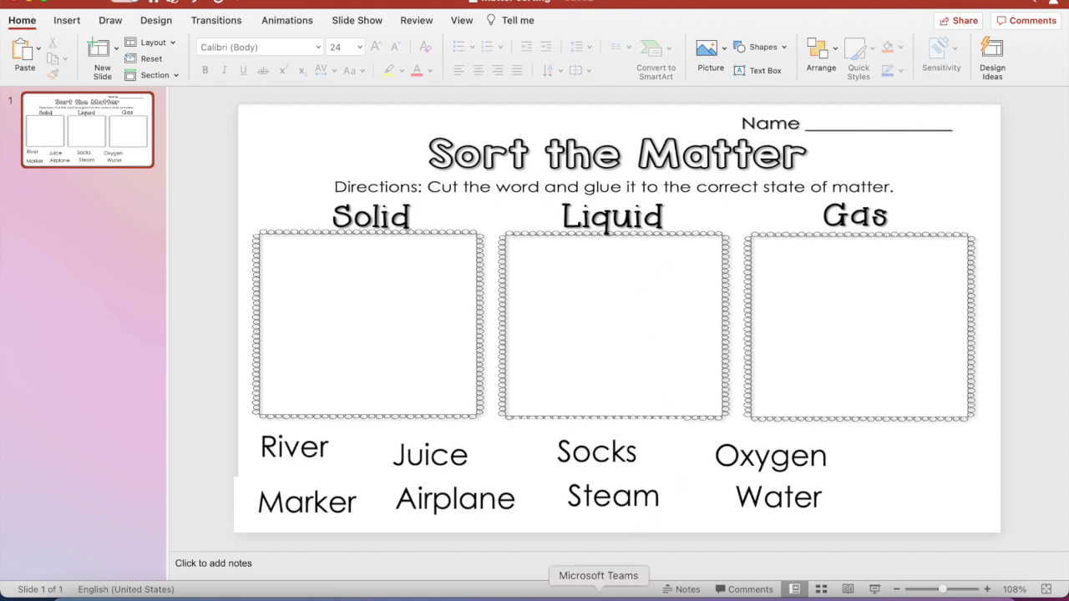
{"action": "left_click", "coordinate": [598, 594]}
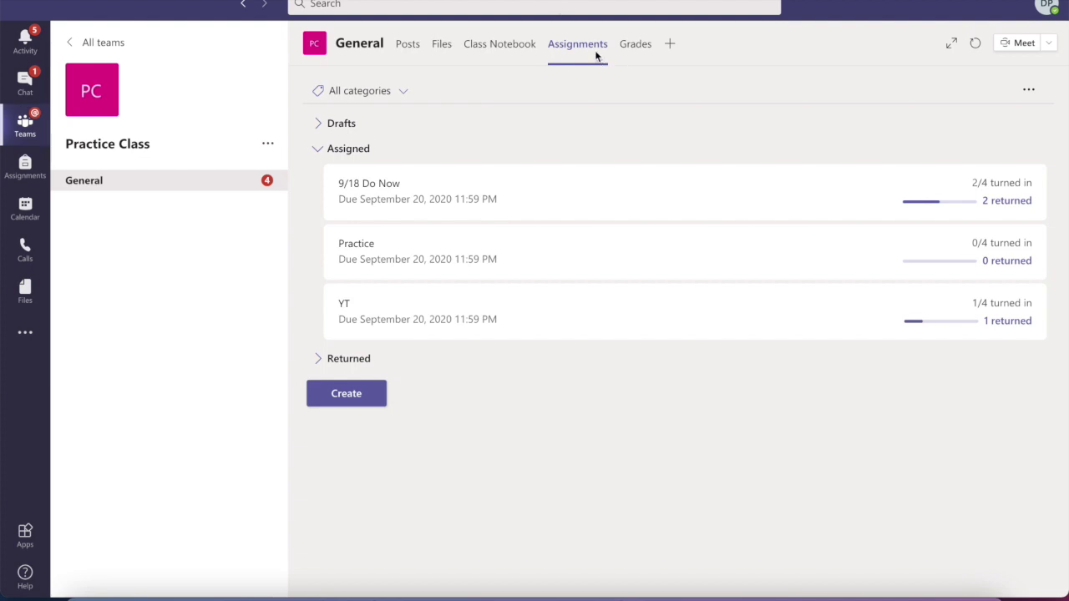
- Draft a new class assignment titled 'Matter Sort' and bring up the resource picker
{"action": "left_click", "coordinate": [354, 394]}
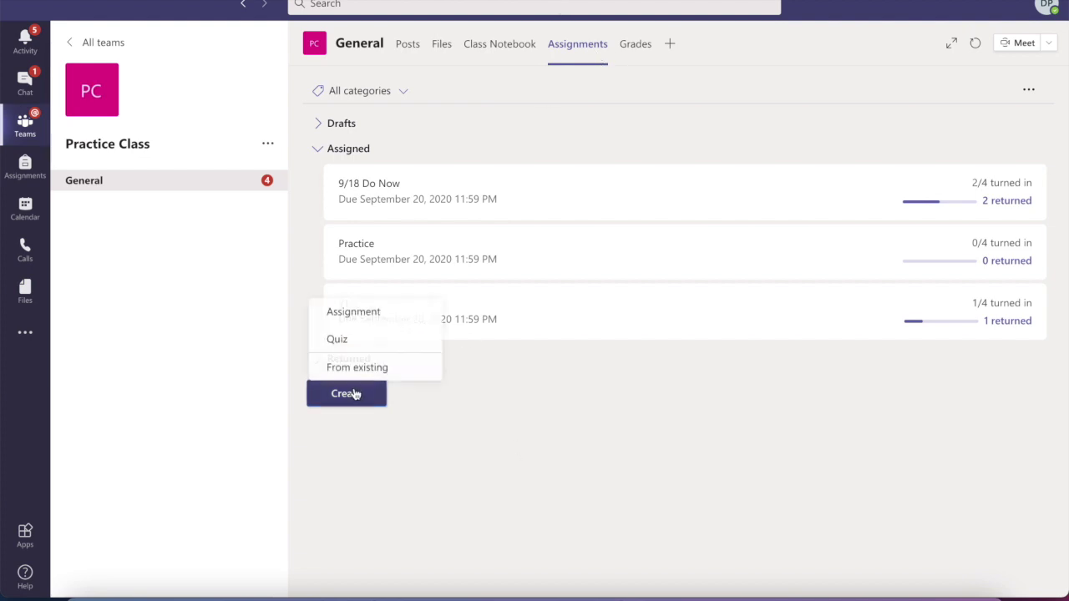
{"action": "left_click", "coordinate": [369, 312]}
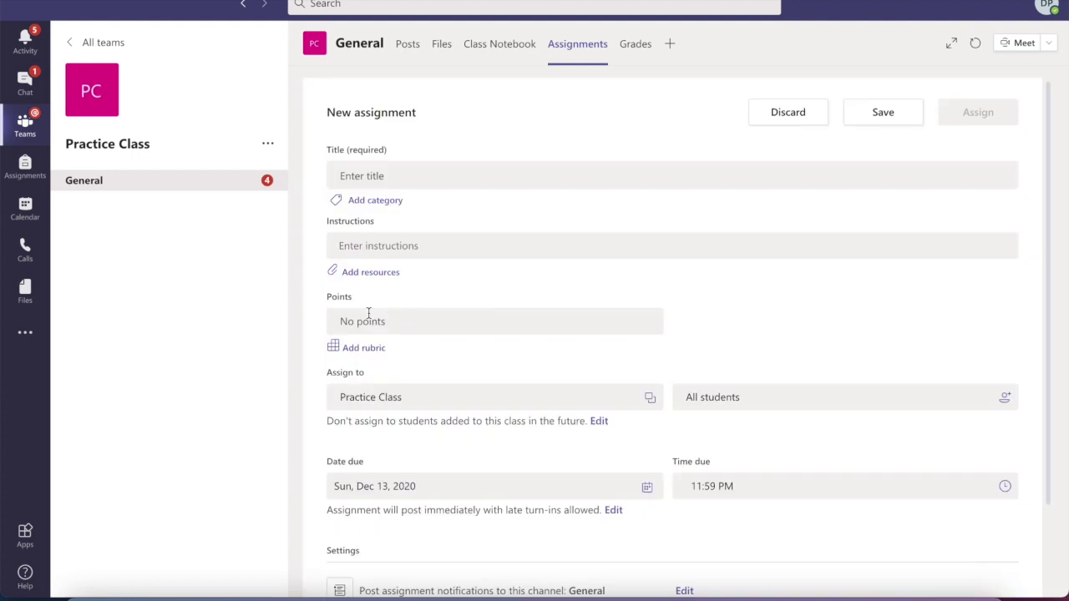
{"action": "left_click", "coordinate": [363, 179]}
{"action": "type", "text": "Matter "}
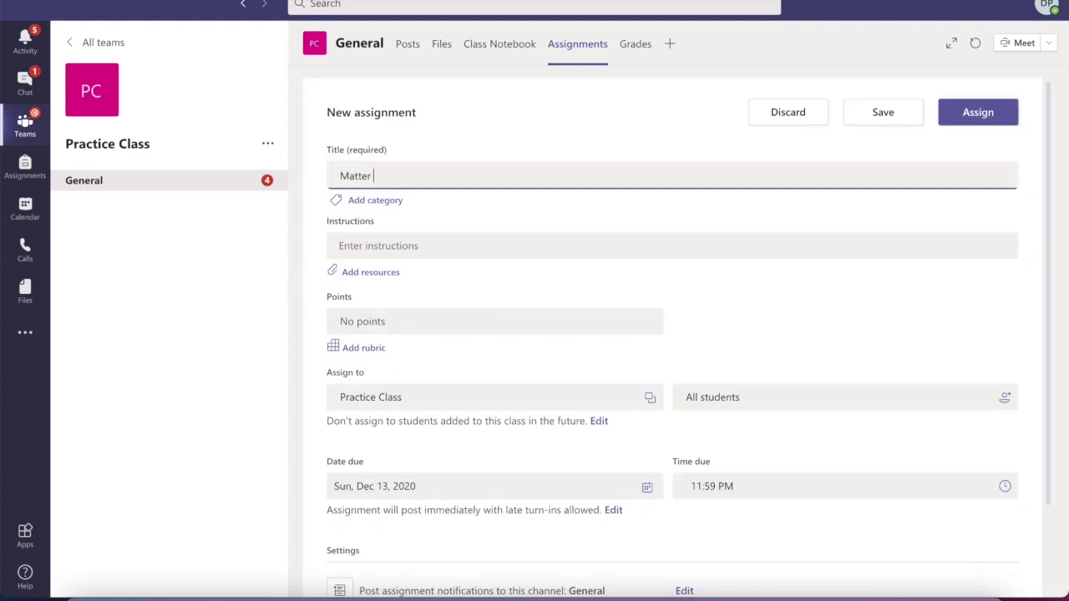
{"action": "type", "text": "Sort"}
{"action": "left_click", "coordinate": [373, 279]}
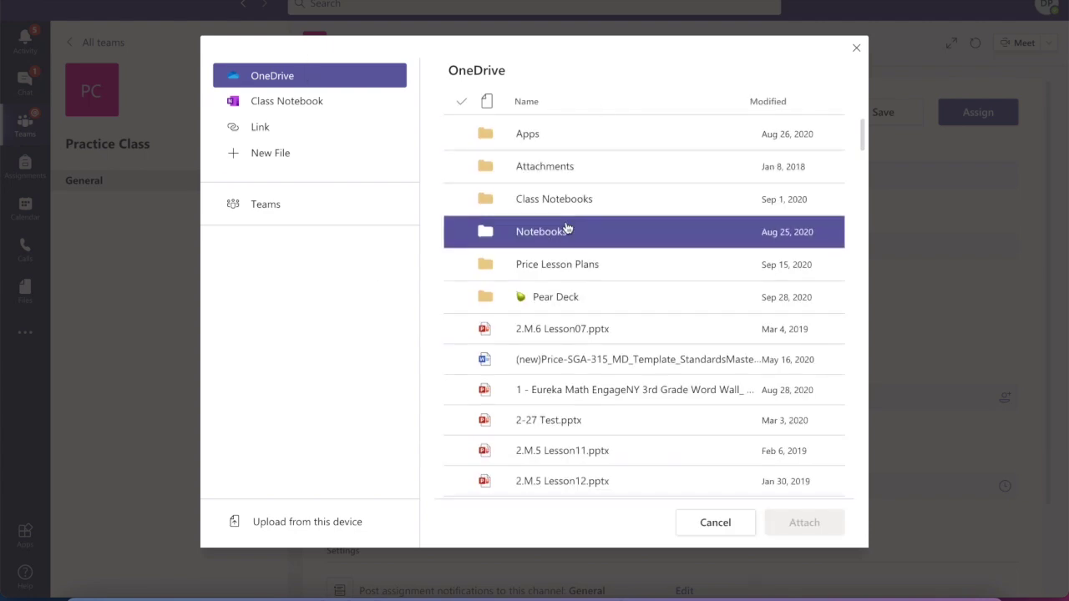
- Find matter sorting.pptx in the OneDrive file list, tick it and attach it
{"action": "scroll", "coordinate": [565, 227], "scroll_direction": "down", "scroll_amount": 5}
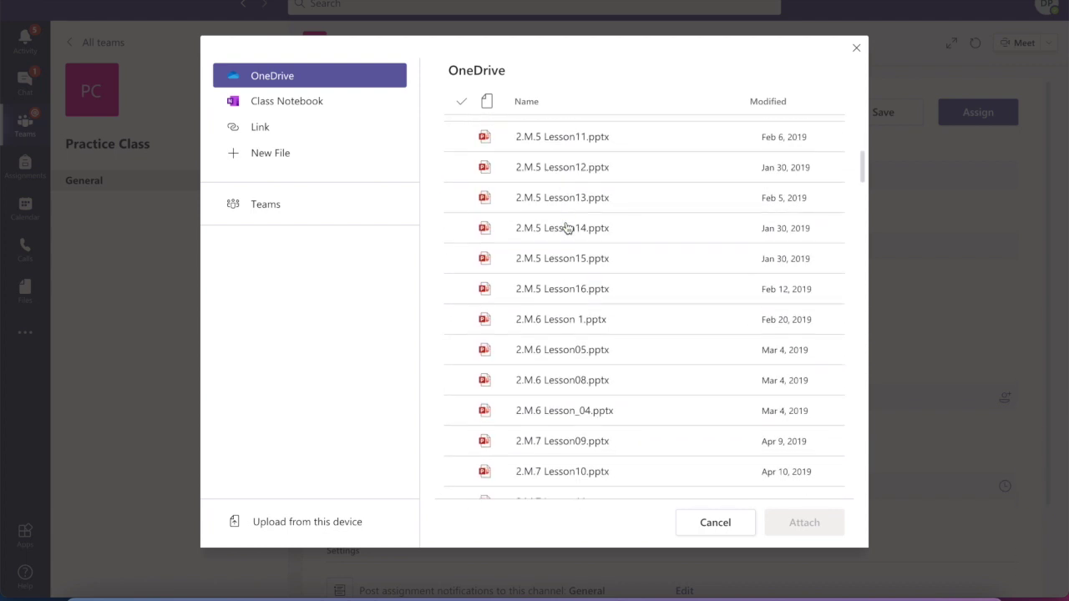
{"action": "scroll", "coordinate": [565, 228], "scroll_direction": "down", "scroll_amount": 7}
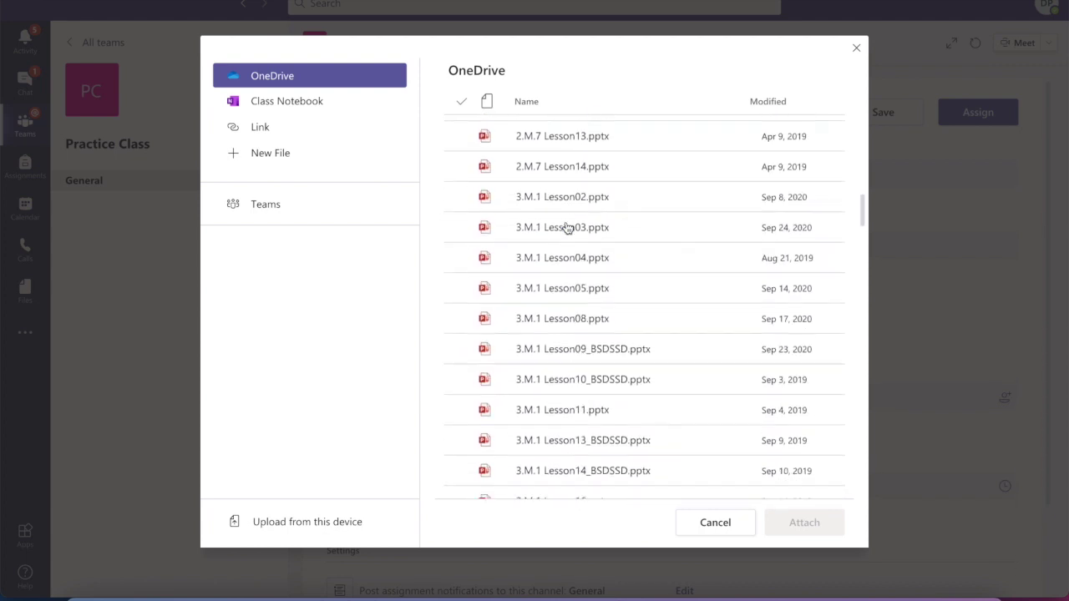
{"action": "scroll", "coordinate": [566, 228], "scroll_direction": "down", "scroll_amount": 8}
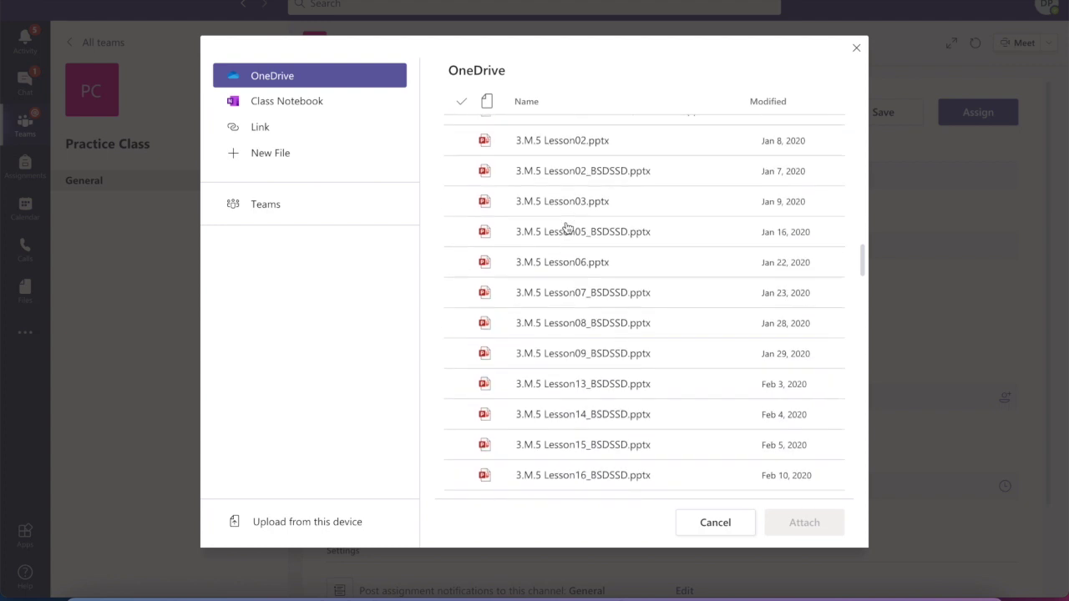
{"action": "scroll", "coordinate": [565, 228], "scroll_direction": "down", "scroll_amount": 8}
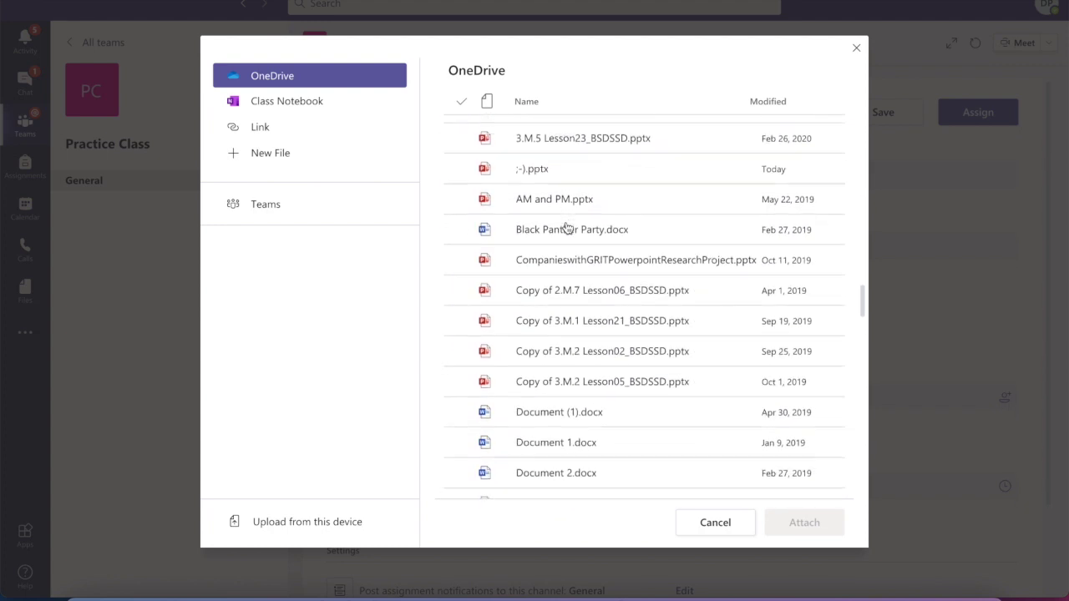
{"action": "scroll", "coordinate": [566, 228], "scroll_direction": "down", "scroll_amount": 8}
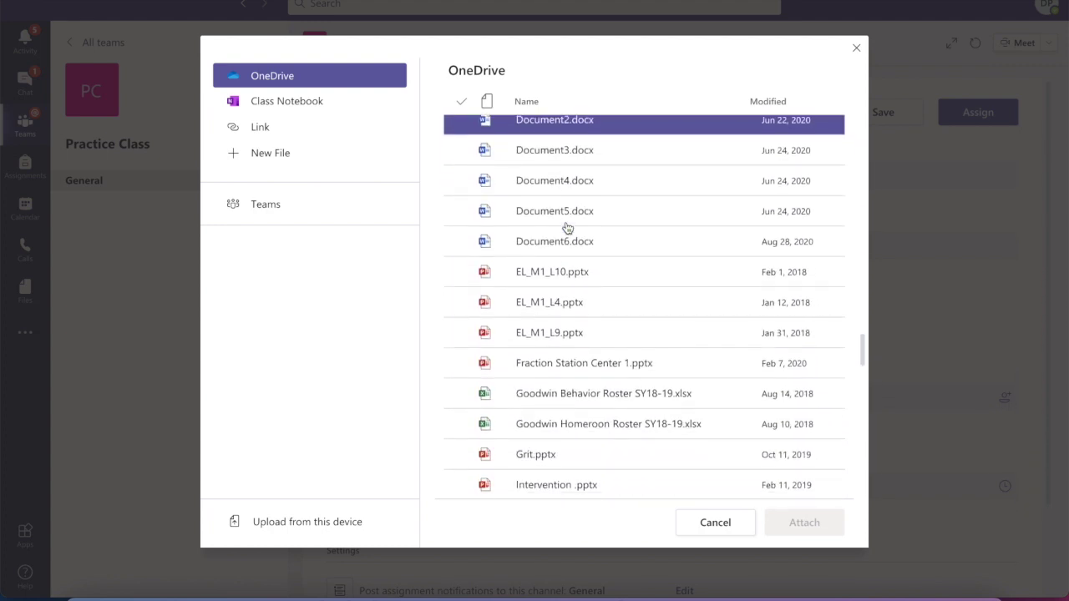
{"action": "scroll", "coordinate": [567, 228], "scroll_direction": "down", "scroll_amount": 4}
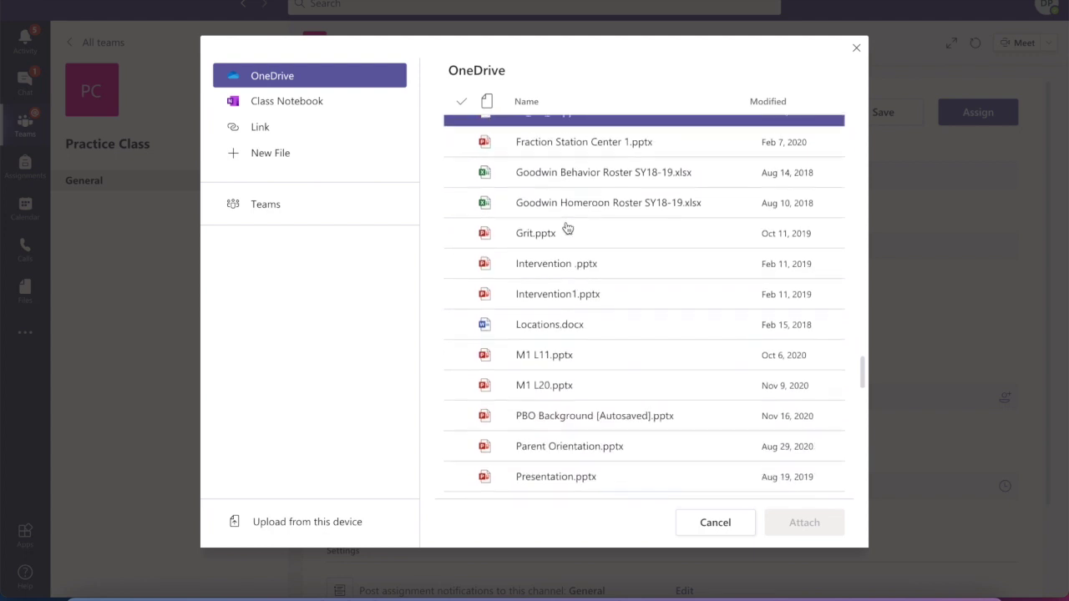
{"action": "scroll", "coordinate": [567, 228], "scroll_direction": "down", "scroll_amount": 5}
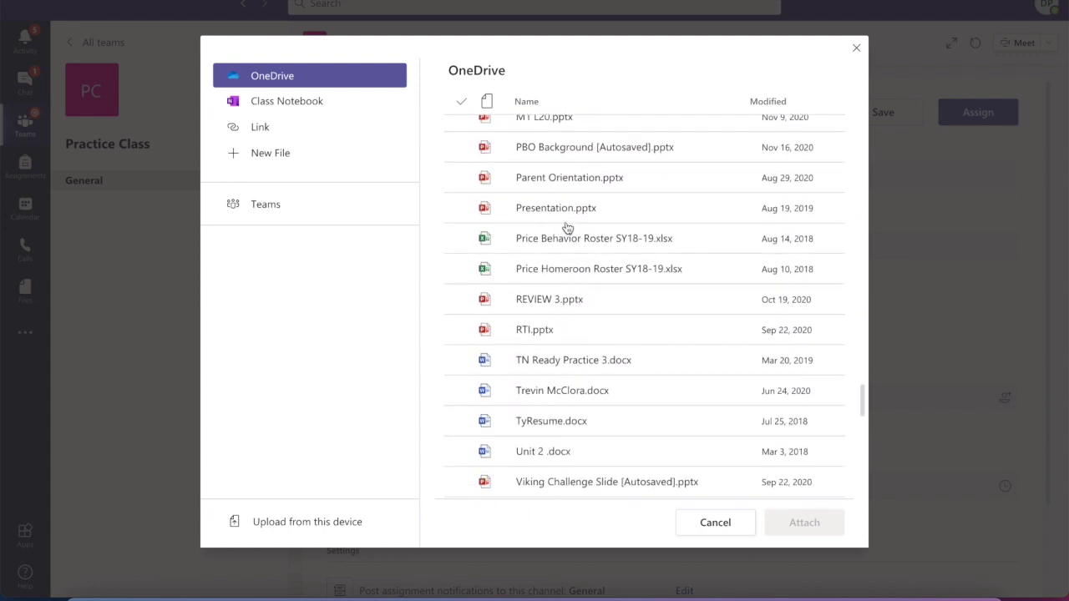
{"action": "scroll", "coordinate": [567, 228], "scroll_direction": "down", "scroll_amount": 5}
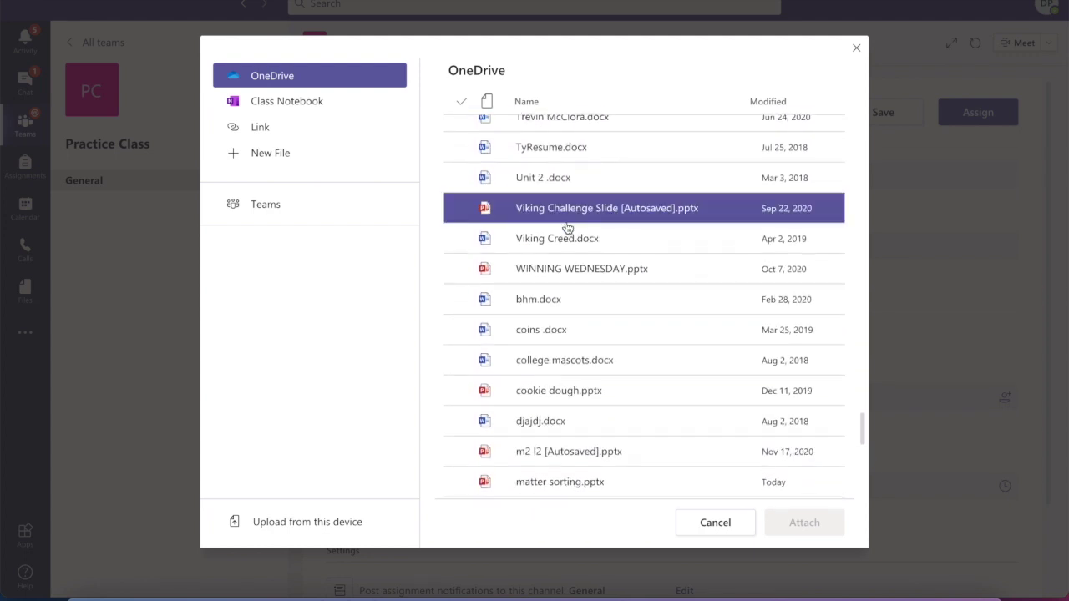
{"action": "scroll", "coordinate": [567, 228], "scroll_direction": "down", "scroll_amount": 2}
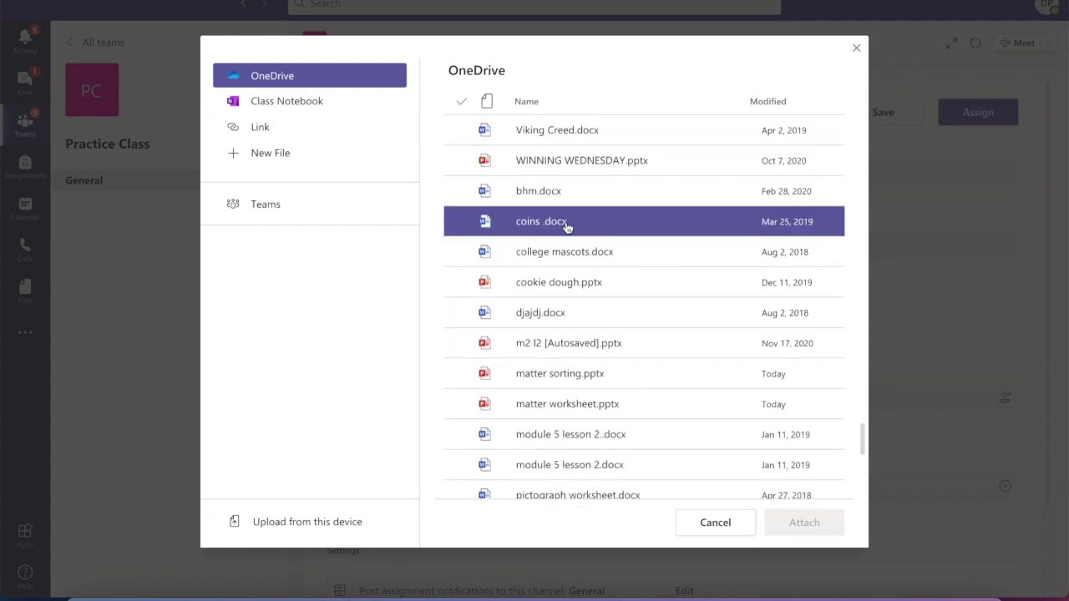
{"action": "scroll", "coordinate": [567, 228], "scroll_direction": "down", "scroll_amount": 2}
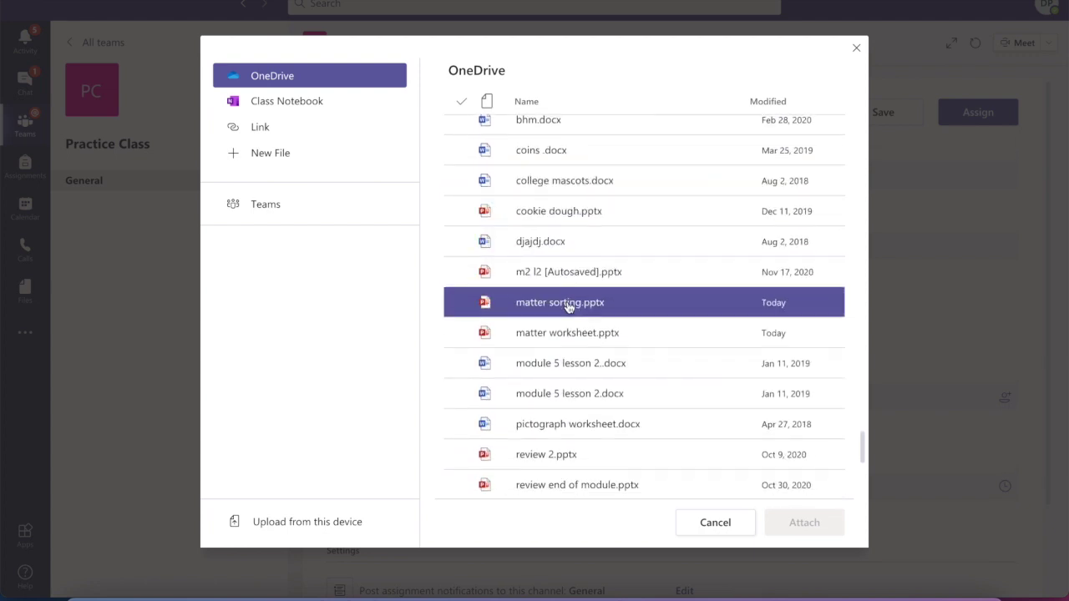
{"action": "left_click", "coordinate": [567, 304]}
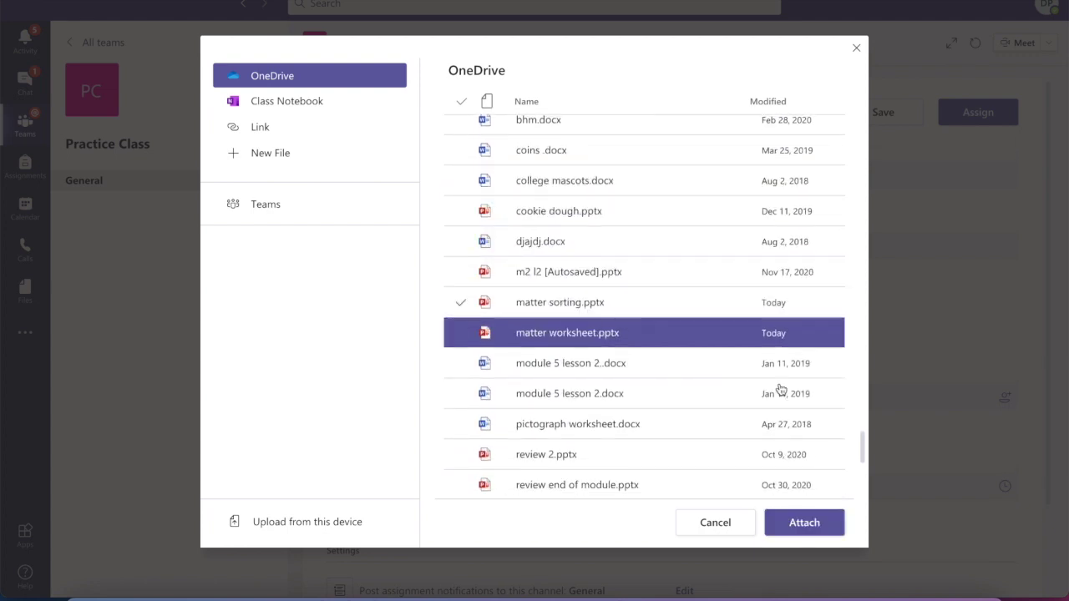
{"action": "left_click", "coordinate": [804, 522]}
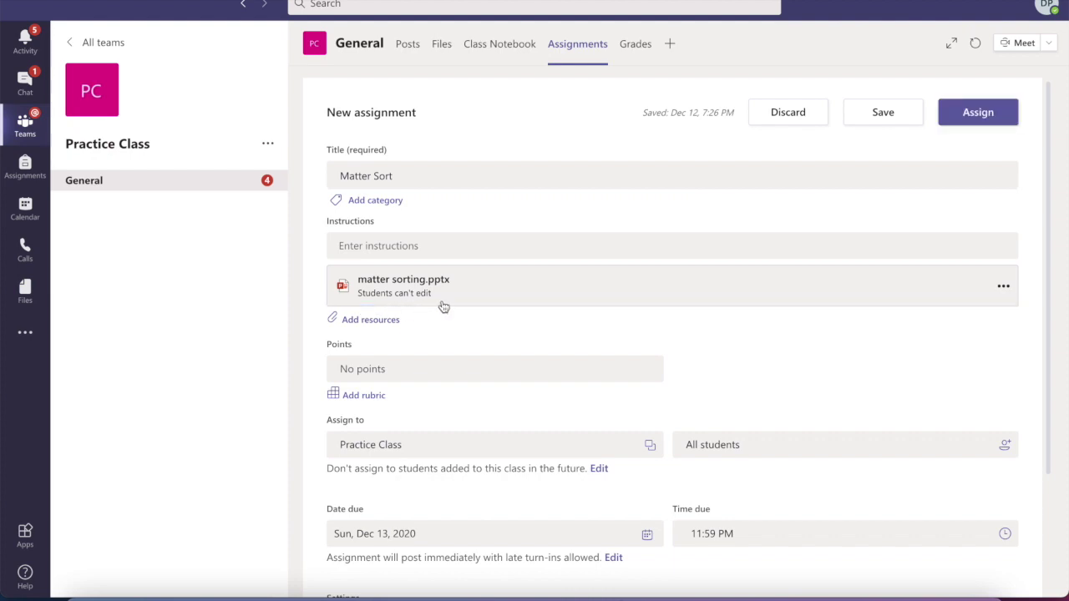
- Set matter sorting.pptx to 'Students edit their own copy', give 100 points, and assign Matter Sort
{"action": "left_click", "coordinate": [1003, 289]}
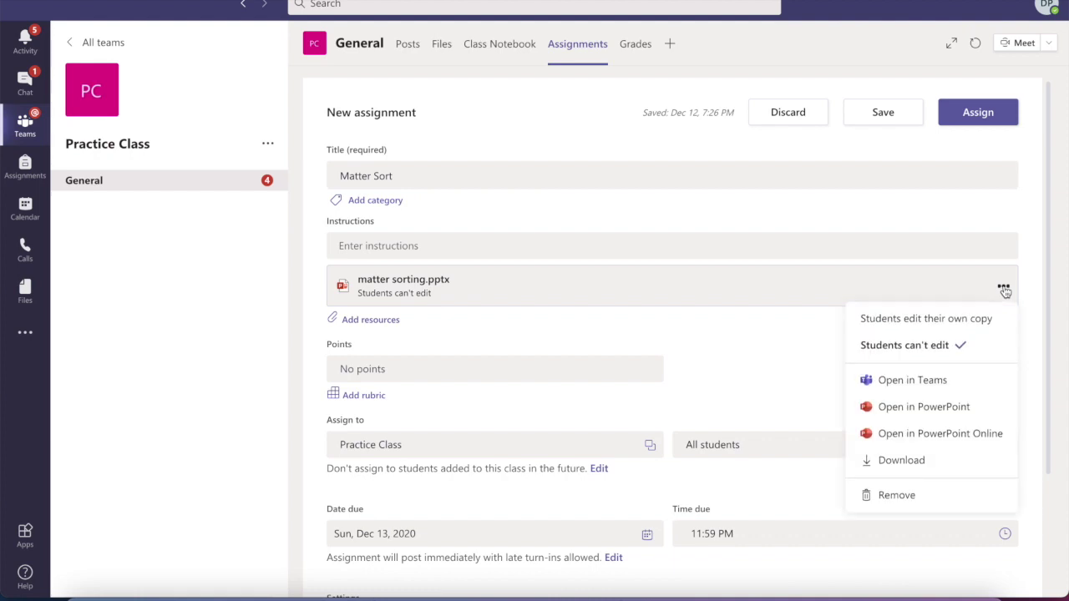
{"action": "left_click", "coordinate": [925, 321]}
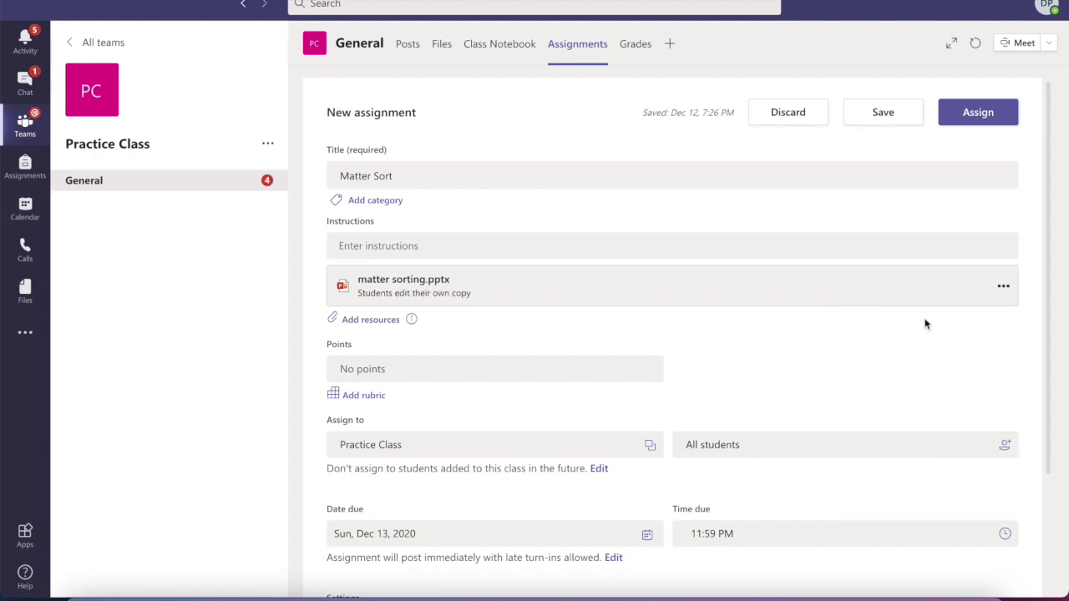
{"action": "left_click", "coordinate": [621, 377]}
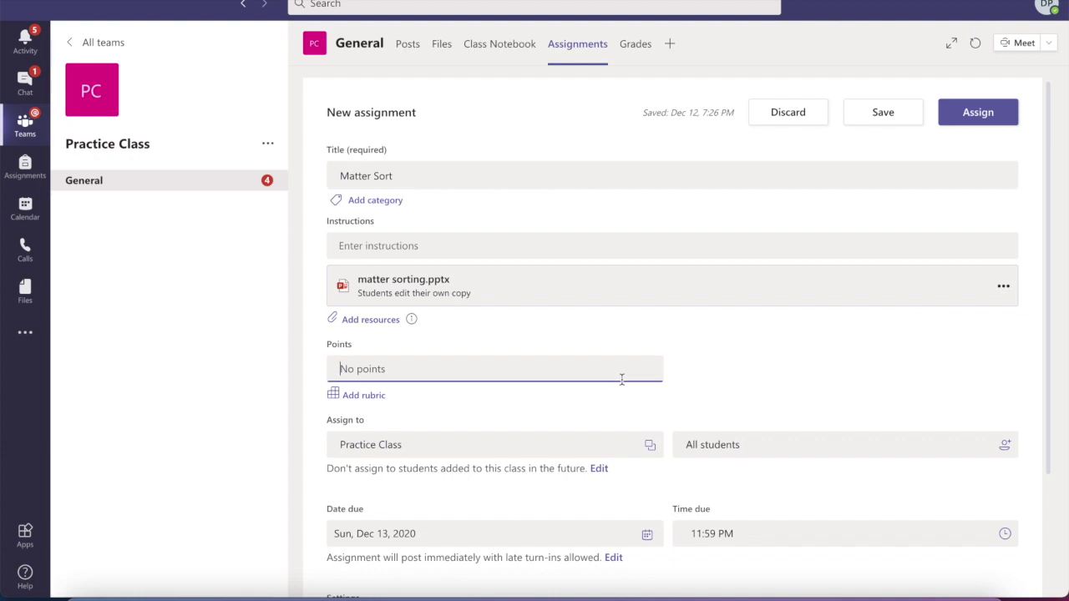
{"action": "type", "text": "100"}
{"action": "scroll", "coordinate": [569, 275], "scroll_direction": "down", "scroll_amount": 1}
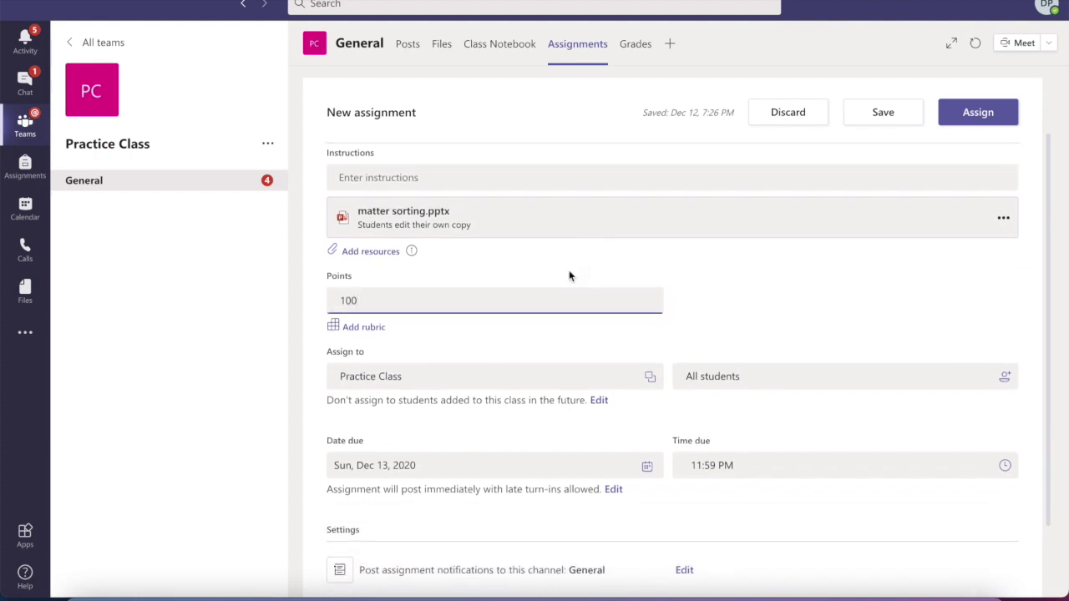
{"action": "scroll", "coordinate": [568, 271], "scroll_direction": "up", "scroll_amount": 1}
{"action": "scroll", "coordinate": [568, 270], "scroll_direction": "down", "scroll_amount": 2}
{"action": "scroll", "coordinate": [568, 270], "scroll_direction": "up", "scroll_amount": 2}
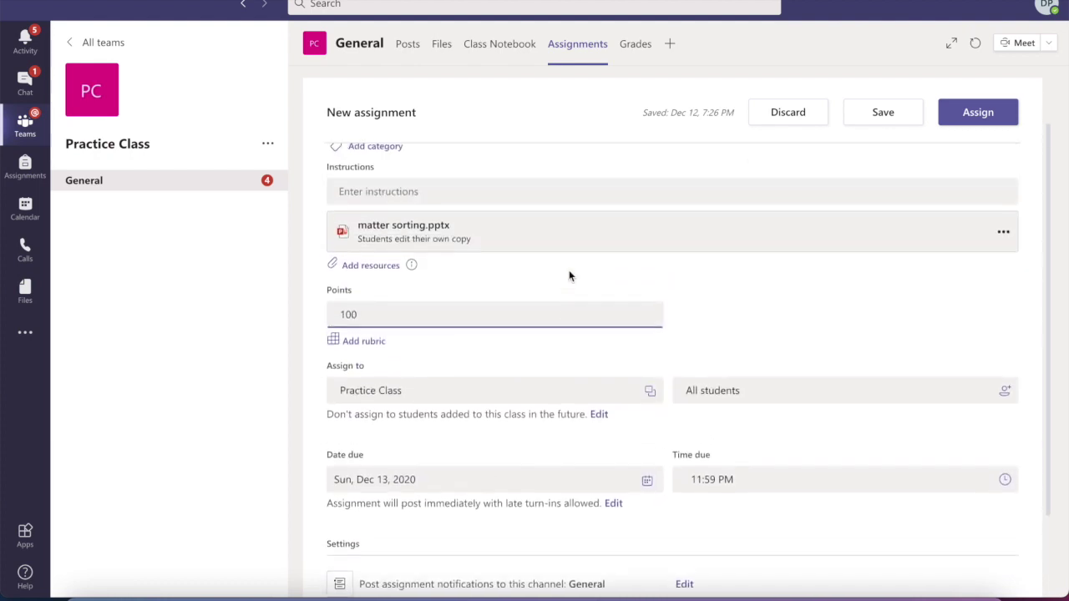
{"action": "scroll", "coordinate": [568, 269], "scroll_direction": "up", "scroll_amount": 1}
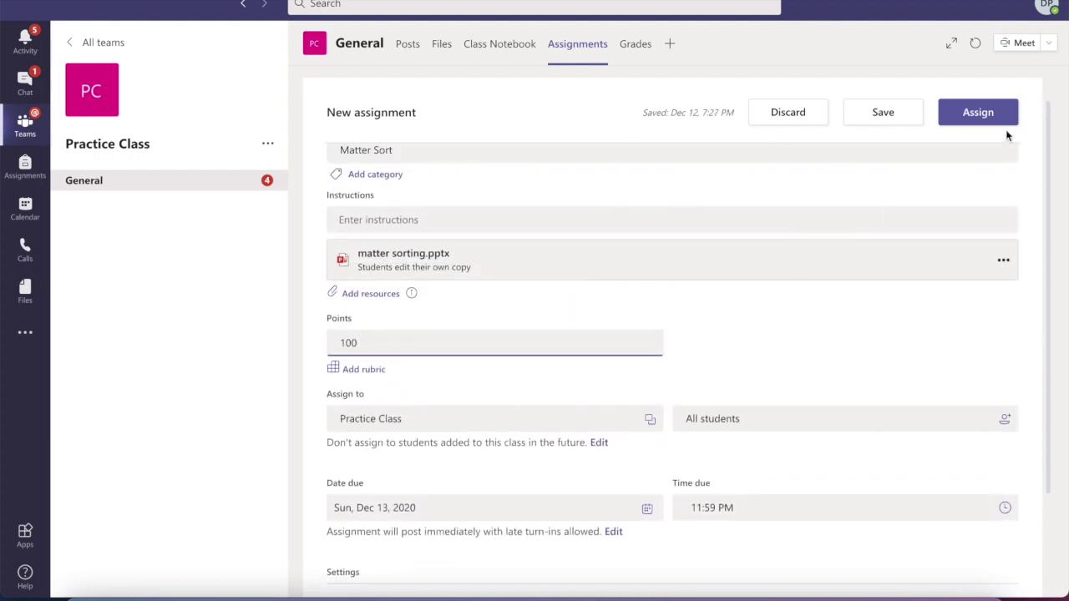
{"action": "left_click", "coordinate": [991, 112]}
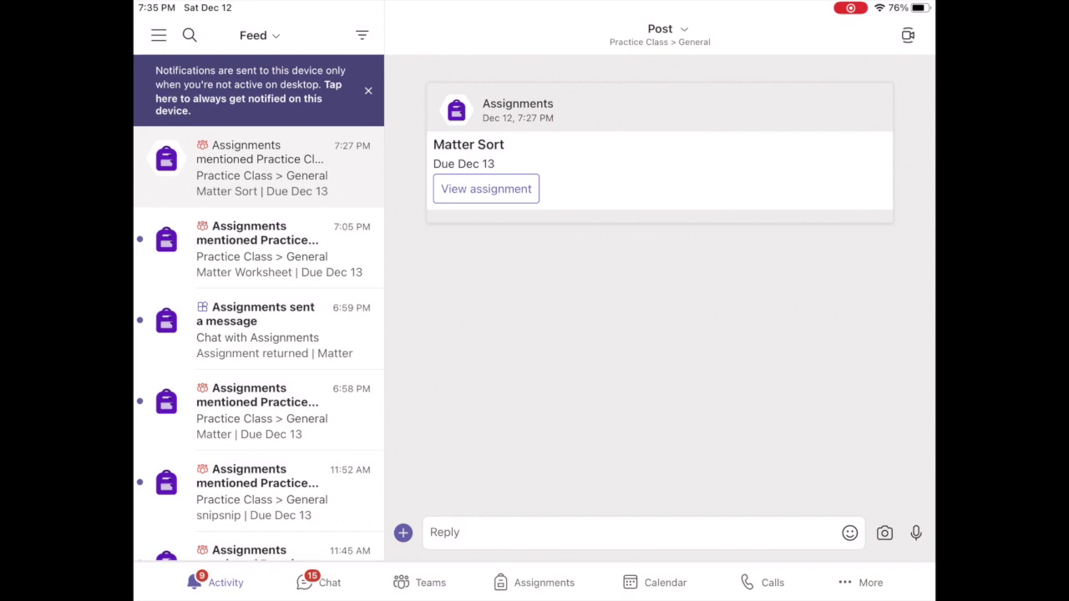
- On the iPad, open matter sorting.pptx from the Matter Sort assignment in PowerPoint for editing
{"action": "left_click", "coordinate": [486, 189]}
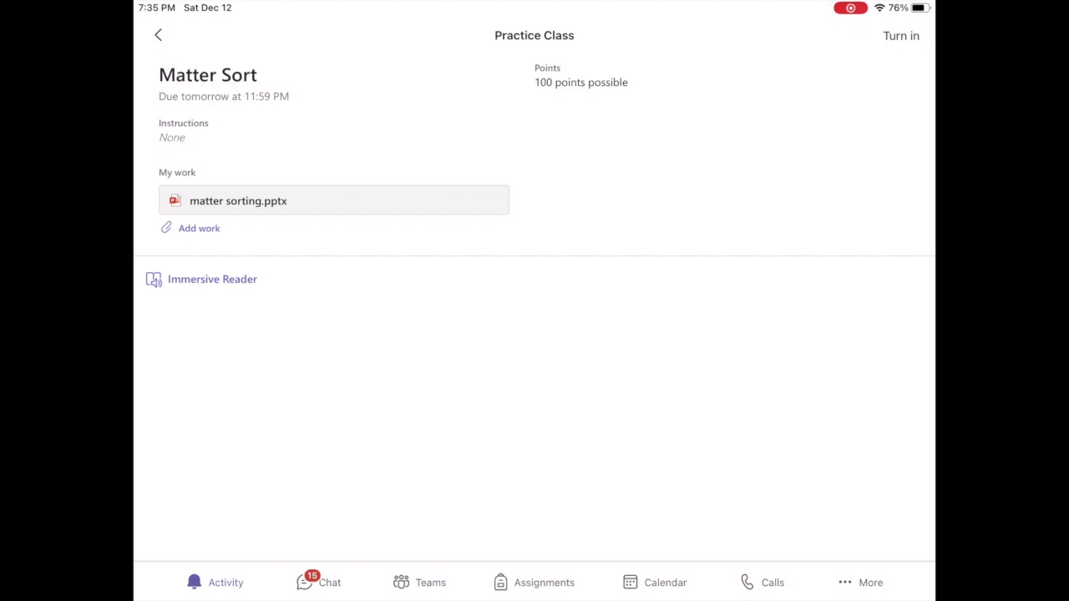
{"action": "left_click", "coordinate": [238, 200]}
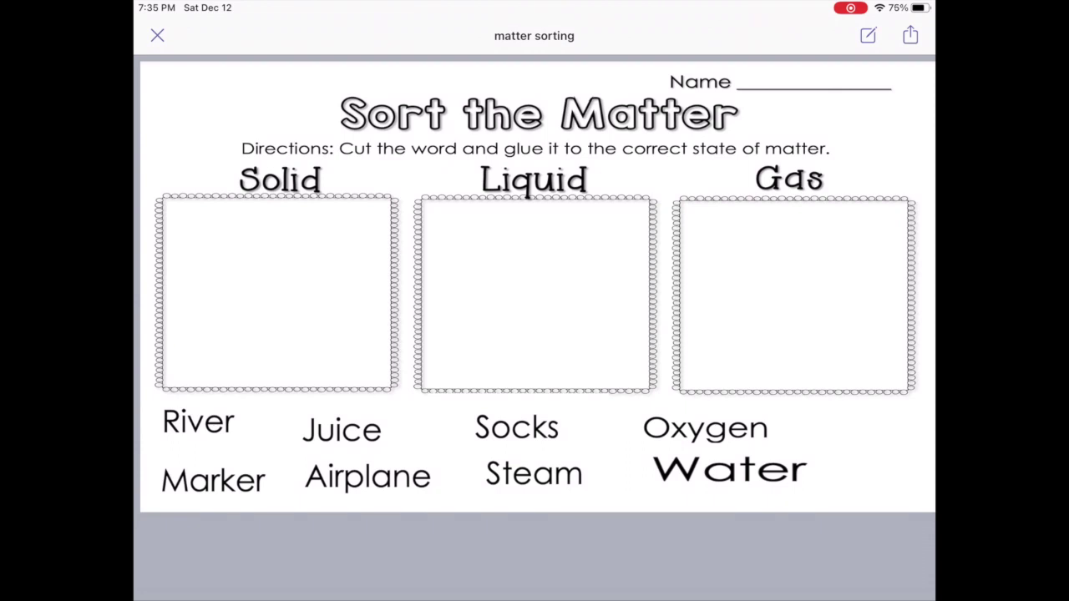
{"action": "left_click", "coordinate": [868, 35]}
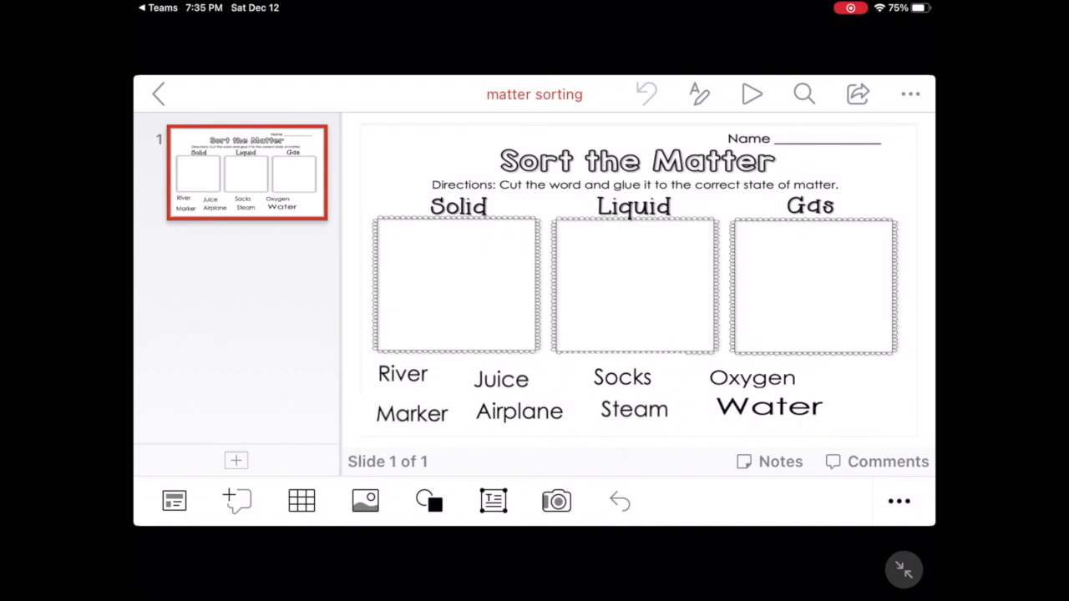
- Move the Water word into the Liquid box and shrink it to fit
{"action": "left_click_drag", "start_coordinate": [769, 407], "coordinate": [640, 258]}
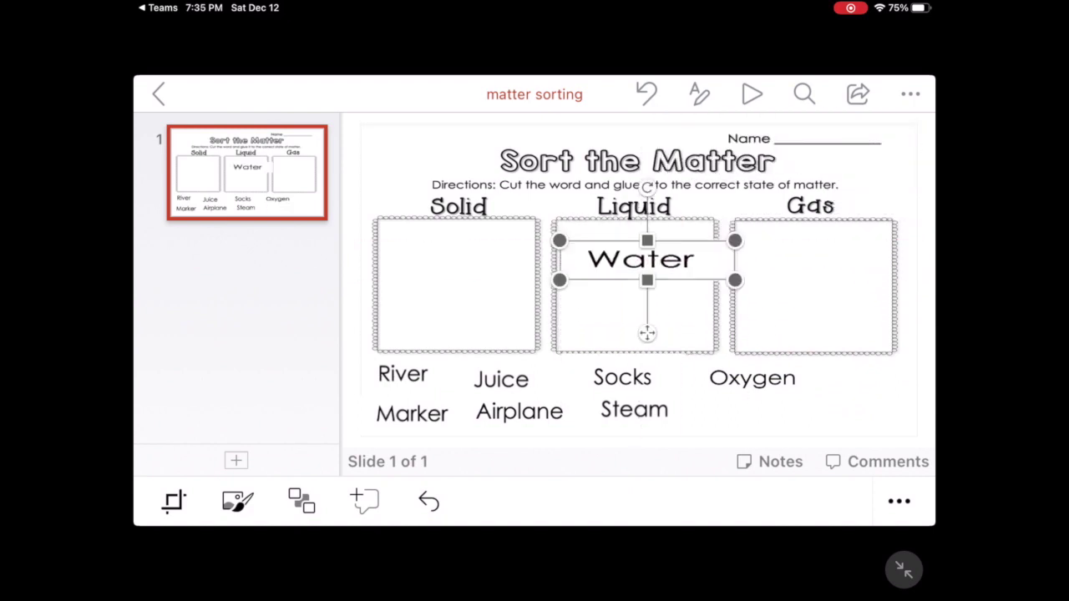
{"action": "left_click_drag", "start_coordinate": [734, 280], "coordinate": [618, 262]}
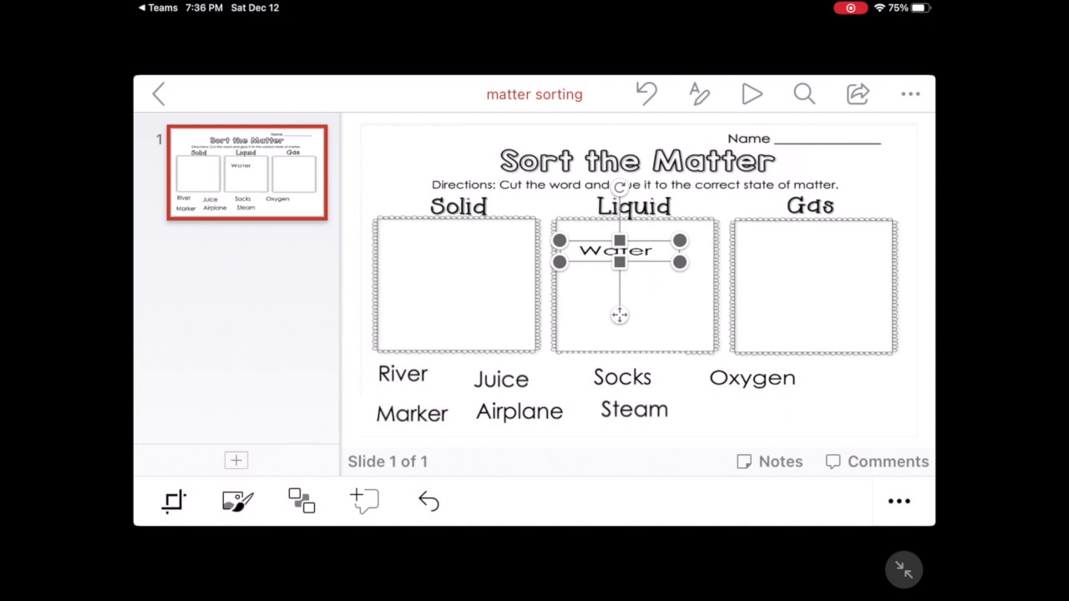
{"action": "left_click", "coordinate": [618, 312]}
{"action": "left_click", "coordinate": [618, 312]}
{"action": "left_click", "coordinate": [632, 216]}
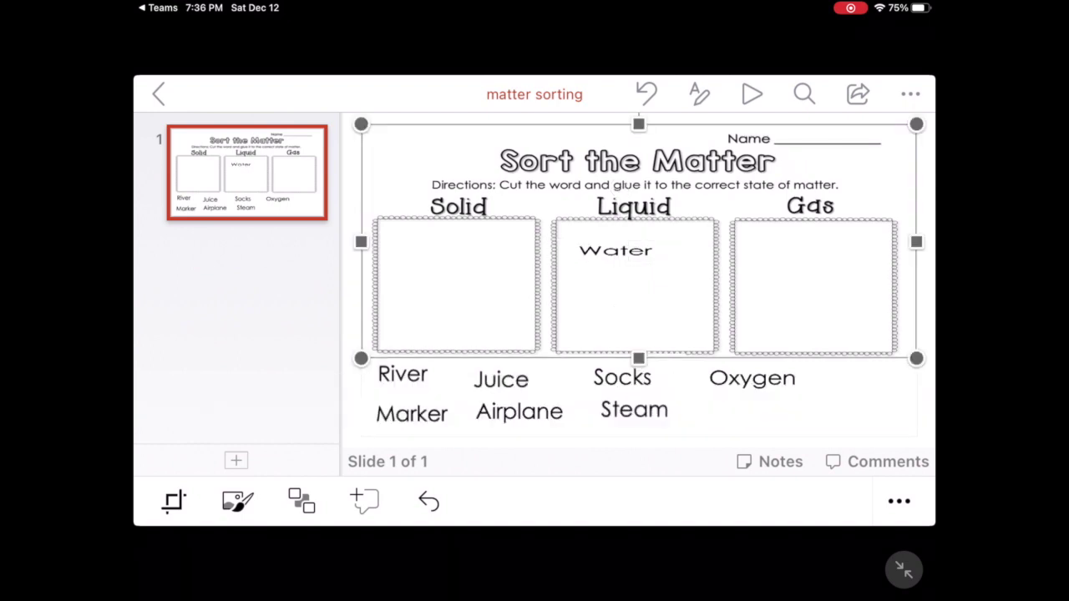
- Move Steam into the Gas box and place Oxygen under it
{"action": "left_click", "coordinate": [634, 409]}
{"action": "left_click", "coordinate": [634, 409]}
{"action": "left_click_drag", "start_coordinate": [633, 409], "coordinate": [787, 241]}
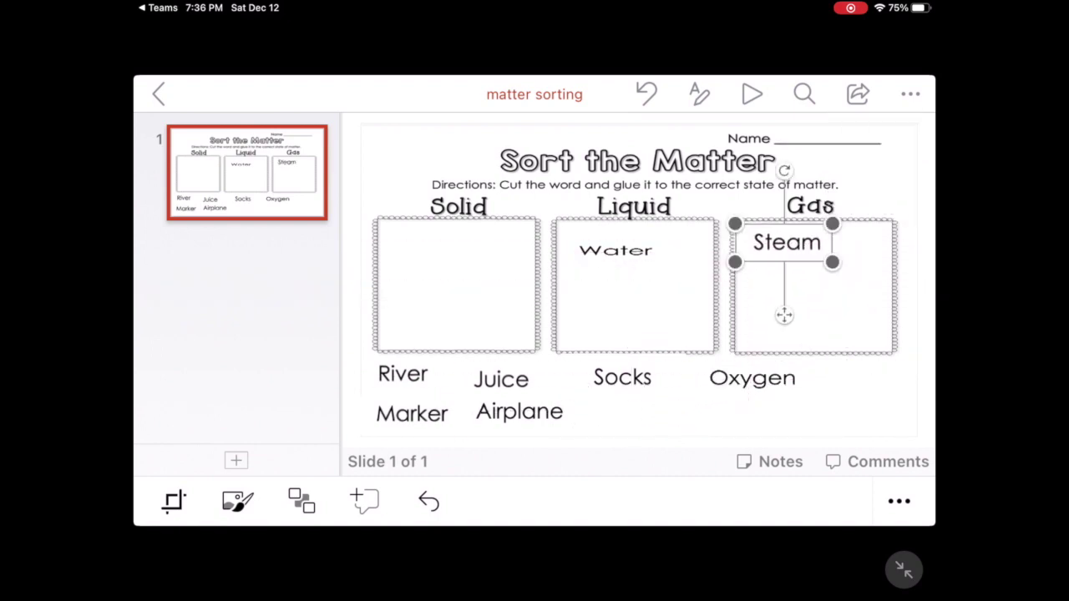
{"action": "left_click", "coordinate": [751, 377]}
{"action": "mouse_move", "coordinate": [752, 378]}
{"action": "left_mouse_down"}
{"action": "mouse_move", "coordinate": [751, 395]}
{"action": "mouse_move", "coordinate": [751, 351]}
{"action": "mouse_move", "coordinate": [752, 400]}
{"action": "mouse_move", "coordinate": [752, 389]}
{"action": "left_mouse_up"}
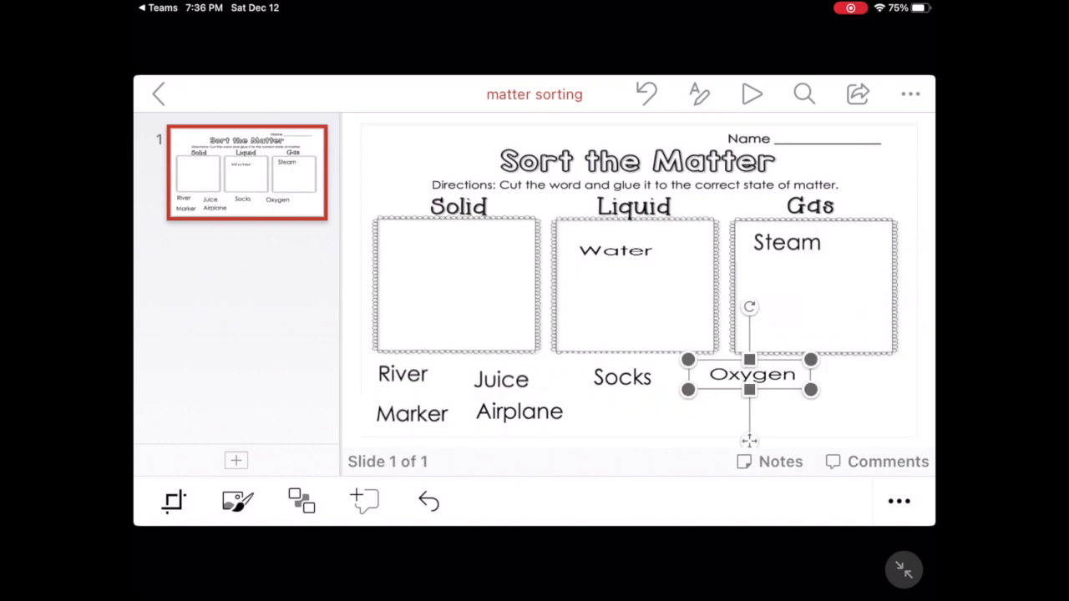
{"action": "left_click", "coordinate": [751, 374]}
{"action": "left_click", "coordinate": [835, 413]}
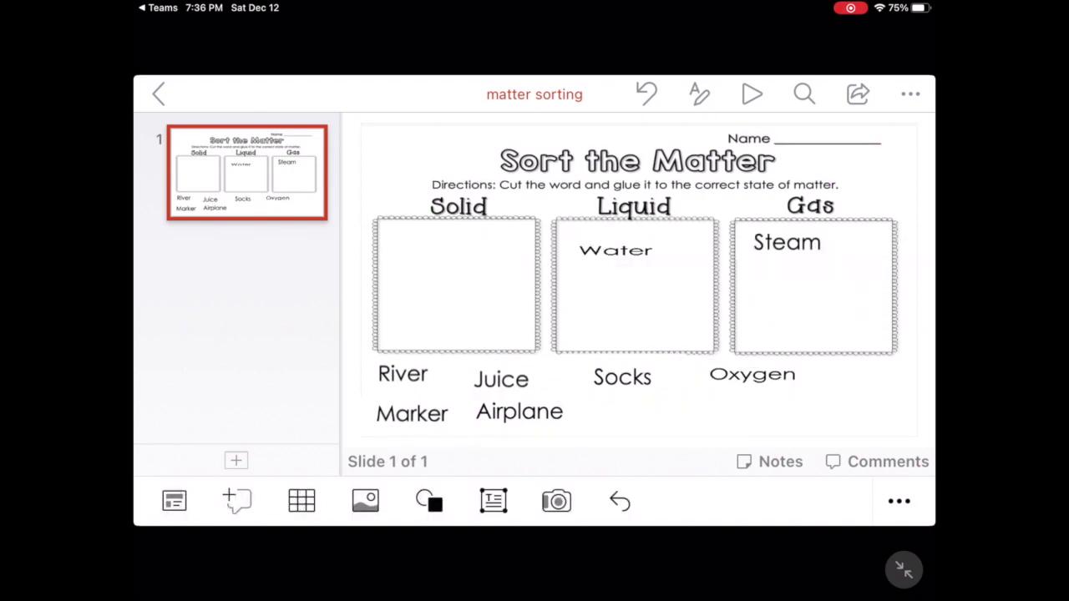
{"action": "left_click_drag", "start_coordinate": [751, 374], "coordinate": [799, 277]}
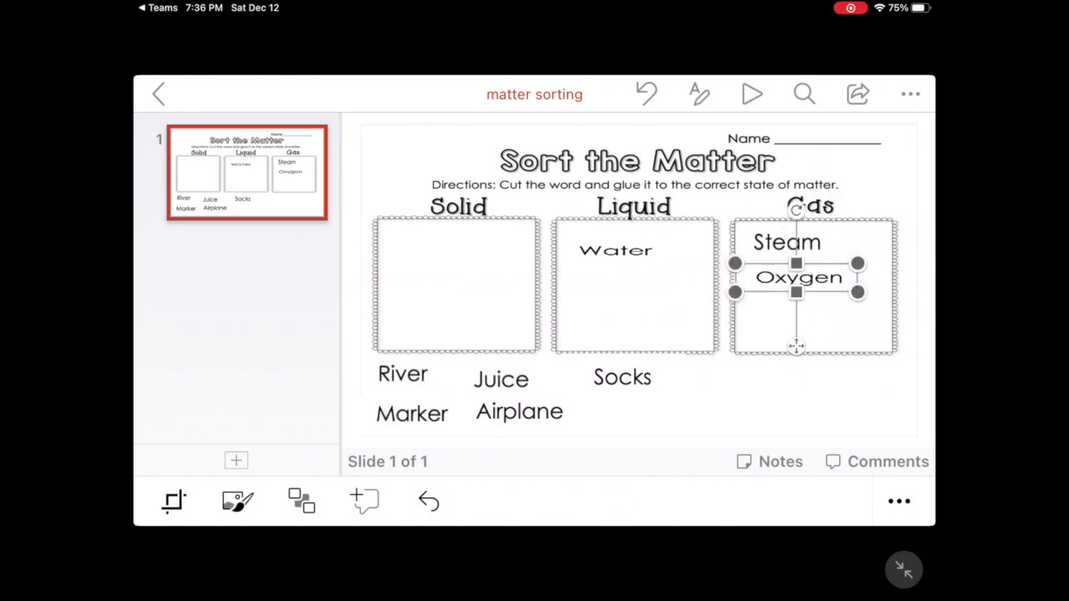
- Move Socks and Airplane into the Solid box and Juice into the Liquid box
{"action": "left_click", "coordinate": [622, 377]}
{"action": "left_click_drag", "start_coordinate": [622, 377], "coordinate": [456, 250]}
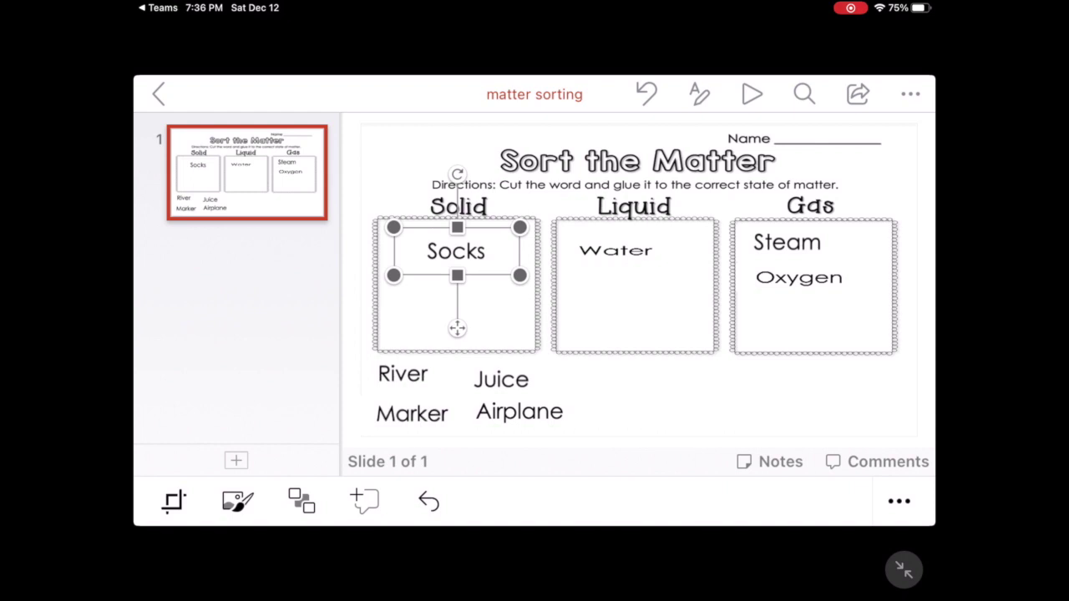
{"action": "left_click_drag", "start_coordinate": [519, 410], "coordinate": [461, 296]}
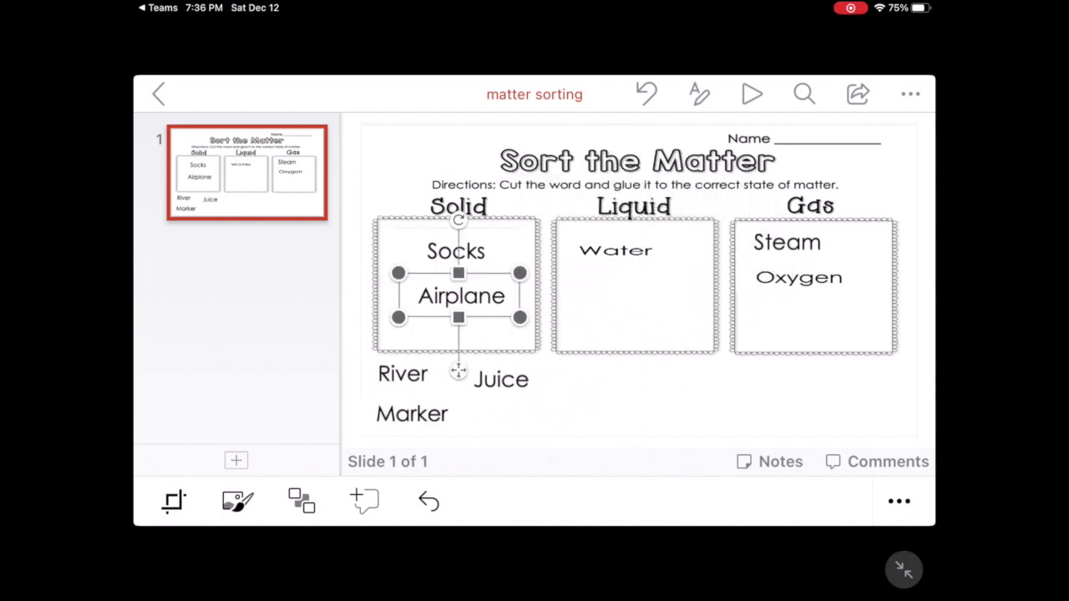
{"action": "mouse_move", "coordinate": [501, 379]}
{"action": "left_mouse_down"}
{"action": "mouse_move", "coordinate": [520, 389]}
{"action": "mouse_move", "coordinate": [640, 358]}
{"action": "mouse_move", "coordinate": [616, 278]}
{"action": "left_mouse_up"}
- Move Marker into the Solid box, enlarge it, and deselect it
{"action": "left_click", "coordinate": [412, 414]}
{"action": "mouse_move", "coordinate": [413, 413]}
{"action": "left_mouse_down"}
{"action": "mouse_move", "coordinate": [492, 361]}
{"action": "mouse_move", "coordinate": [448, 317]}
{"action": "mouse_move", "coordinate": [465, 326]}
{"action": "mouse_move", "coordinate": [451, 329]}
{"action": "left_mouse_up"}
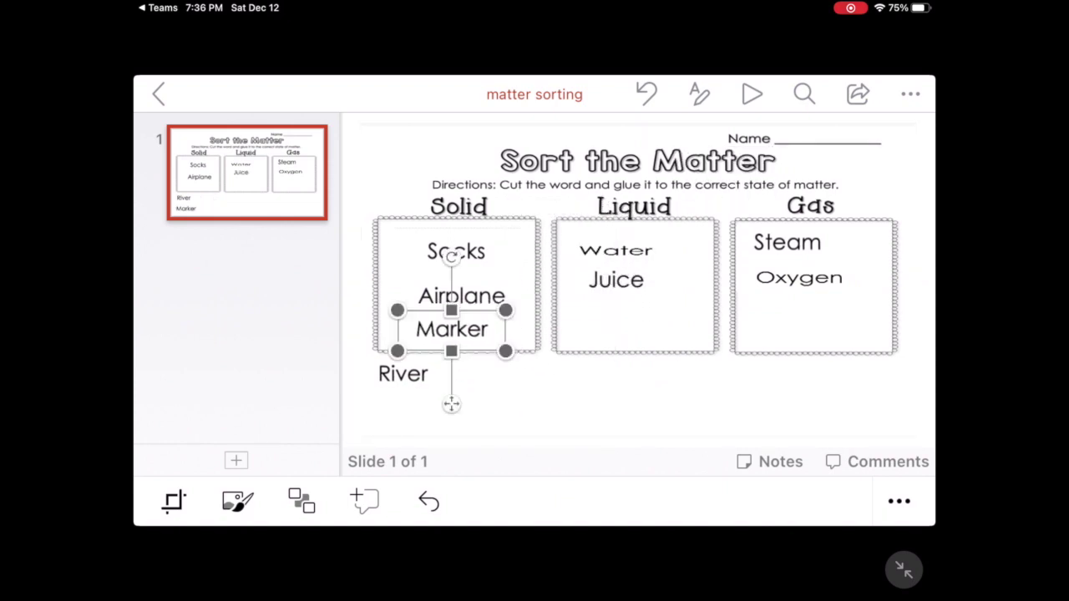
{"action": "mouse_move", "coordinate": [396, 350]}
{"action": "left_mouse_down"}
{"action": "mouse_move", "coordinate": [173, 434]}
{"action": "mouse_move", "coordinate": [822, 430]}
{"action": "mouse_move", "coordinate": [295, 390]}
{"action": "mouse_move", "coordinate": [438, 343]}
{"action": "mouse_move", "coordinate": [401, 357]}
{"action": "mouse_move", "coordinate": [392, 434]}
{"action": "mouse_move", "coordinate": [535, 434]}
{"action": "mouse_move", "coordinate": [637, 362]}
{"action": "mouse_move", "coordinate": [615, 314]}
{"action": "left_mouse_up"}
{"action": "key", "text": "Escape"}
{"action": "key", "text": "Escape"}
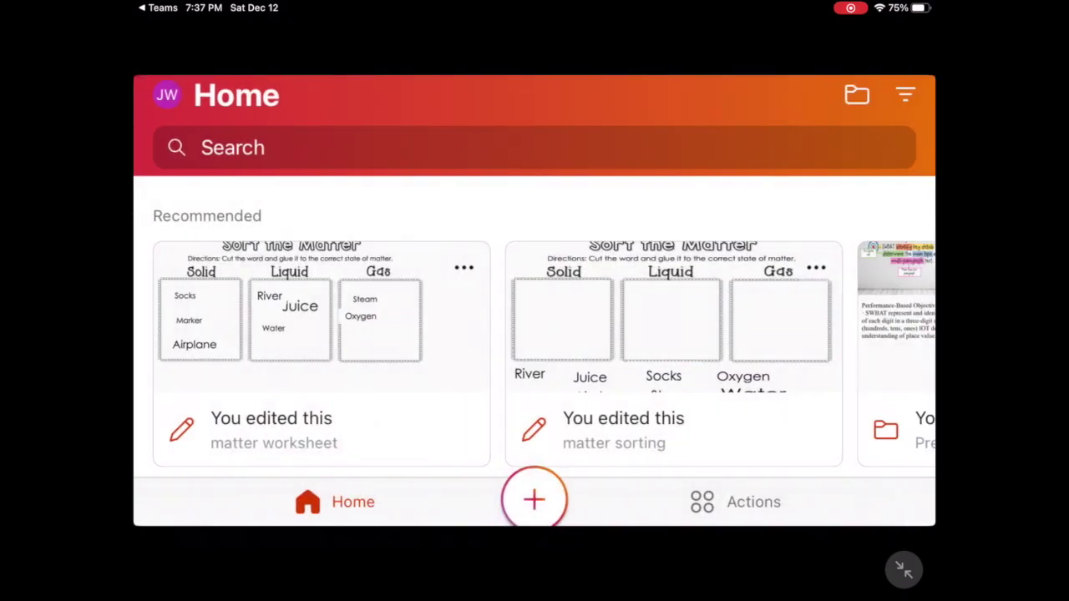
- Switch from Office back to Teams, close the file preview, and turn in Matter Sort
{"action": "key", "text": "super+h"}
{"action": "left_click", "coordinate": [718, 445]}
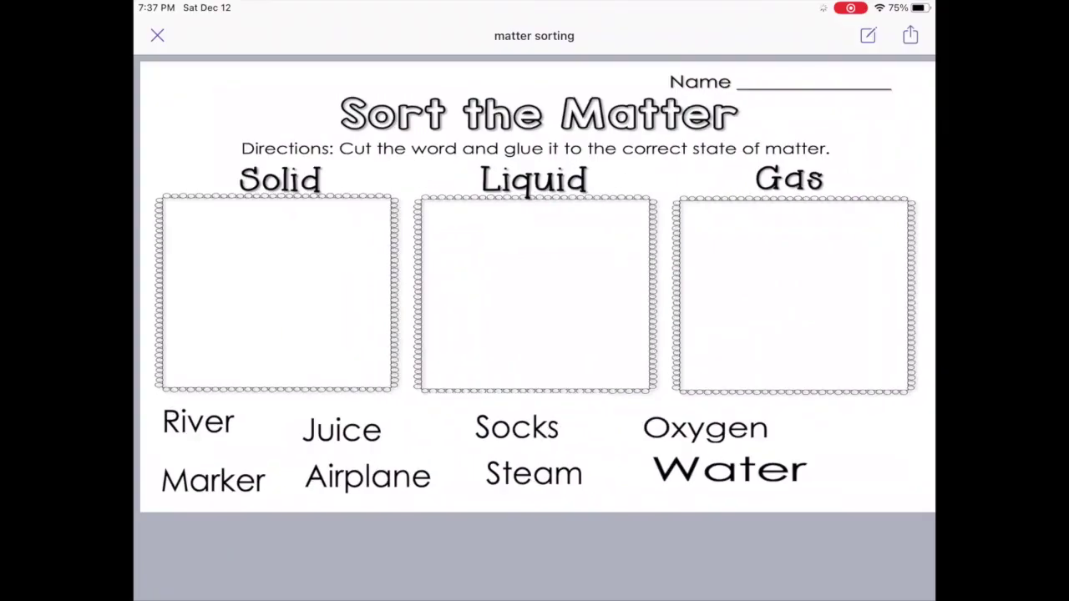
{"action": "left_click", "coordinate": [157, 35]}
{"action": "left_click", "coordinate": [901, 35]}
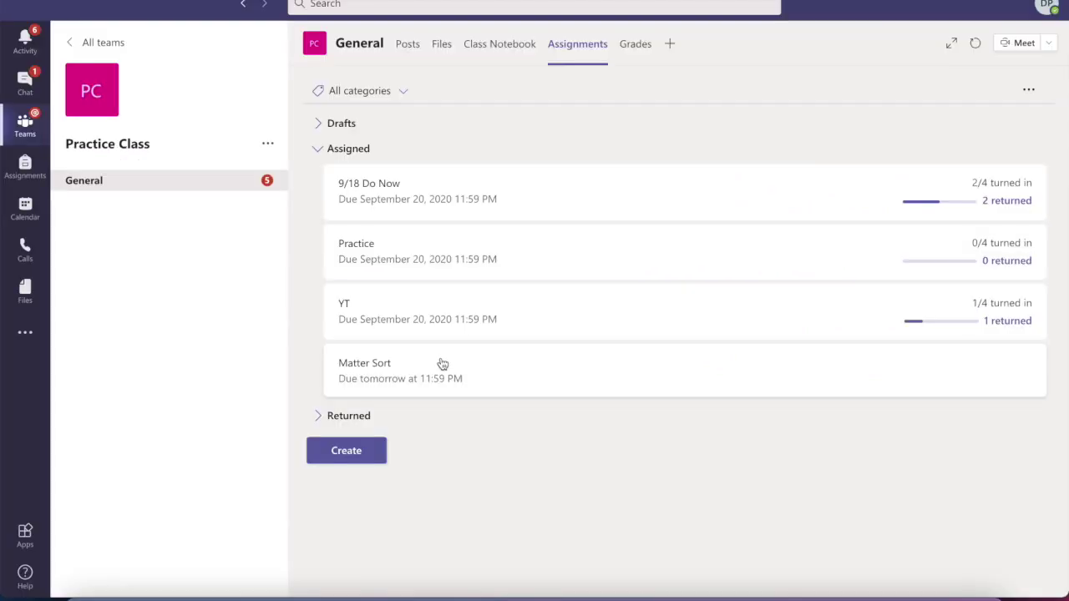
- Open the student's turned-in Matter Sort work and write the feedback 'great job'
{"action": "left_click", "coordinate": [440, 361]}
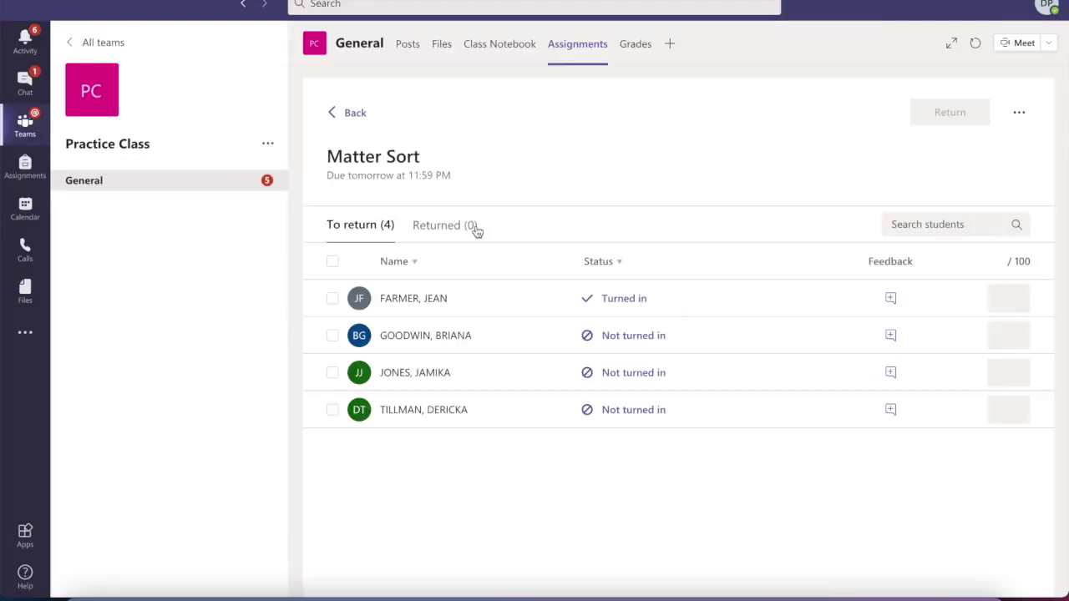
{"action": "left_click", "coordinate": [620, 300]}
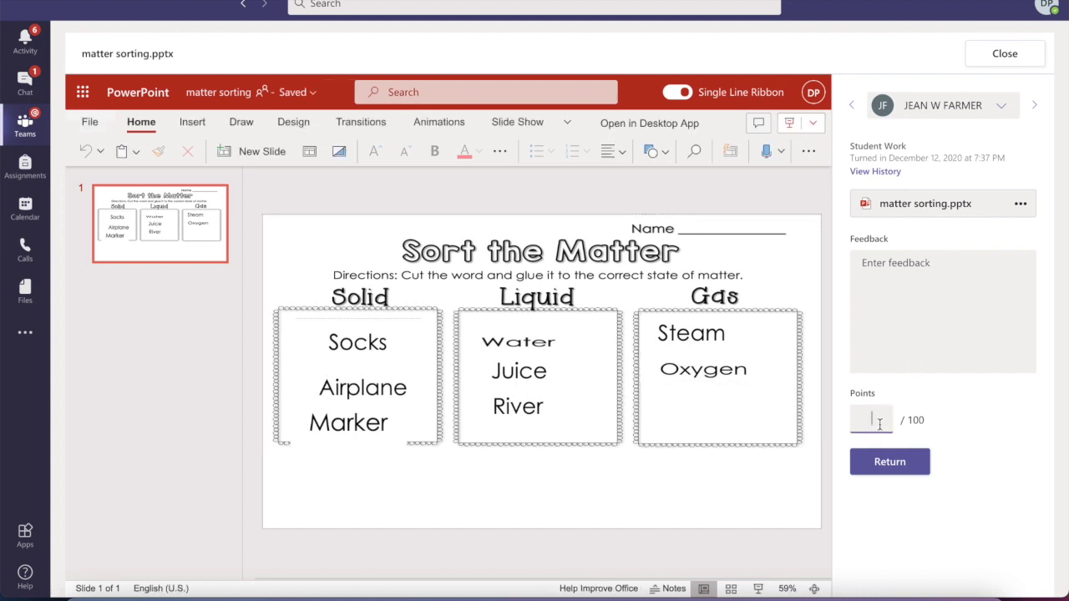
{"action": "left_click", "coordinate": [908, 311]}
{"action": "type", "text": "great job"}
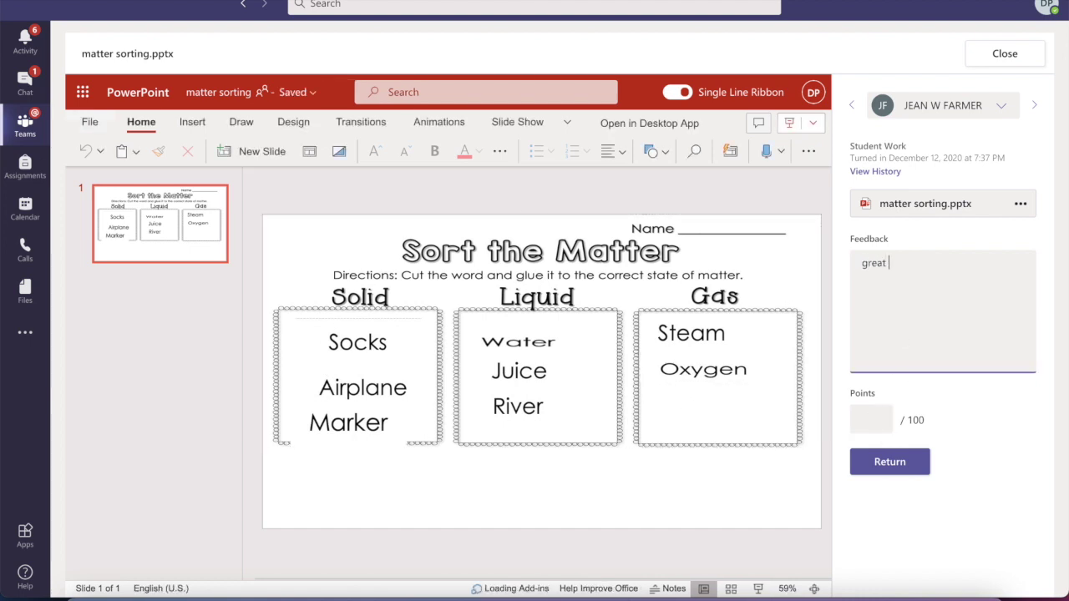
- Score the work 100 points and return it to the student
{"action": "left_click", "coordinate": [875, 419]}
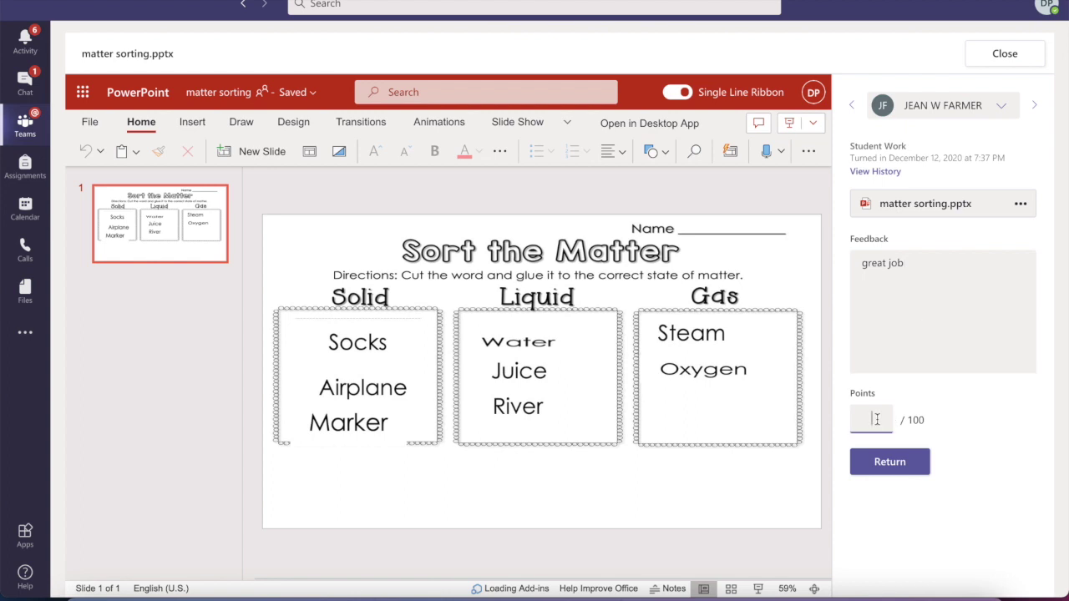
{"action": "type", "text": "100"}
{"action": "left_click", "coordinate": [886, 462]}
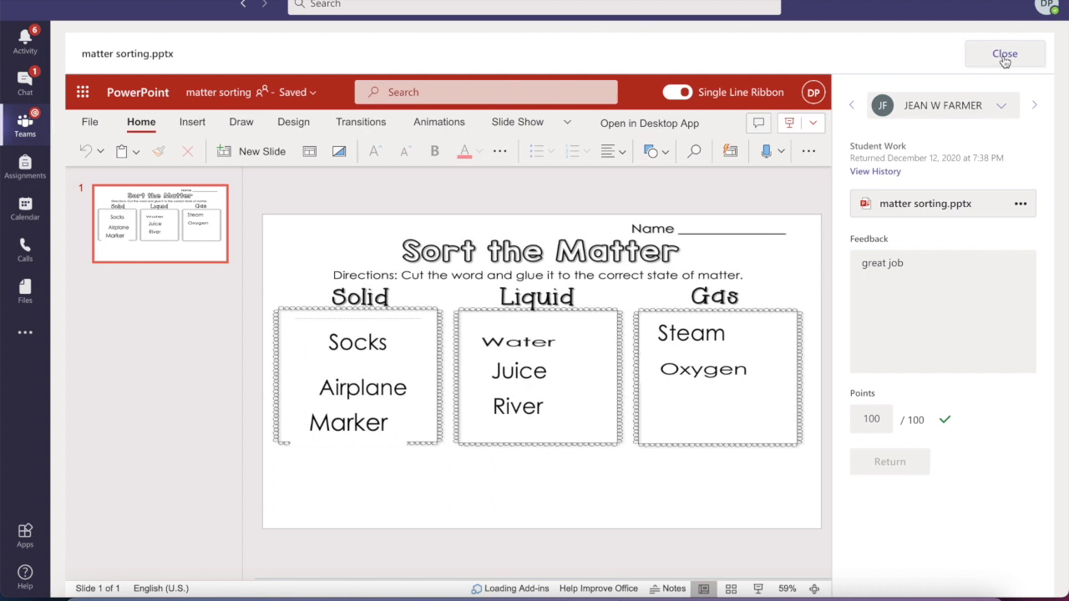
{"action": "left_click", "coordinate": [1004, 57]}
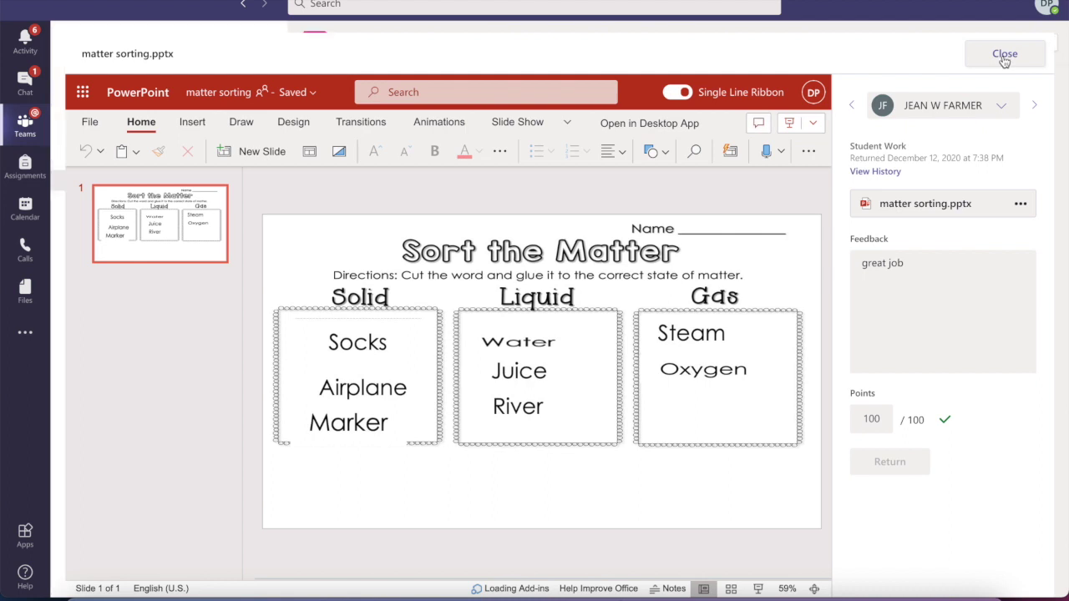